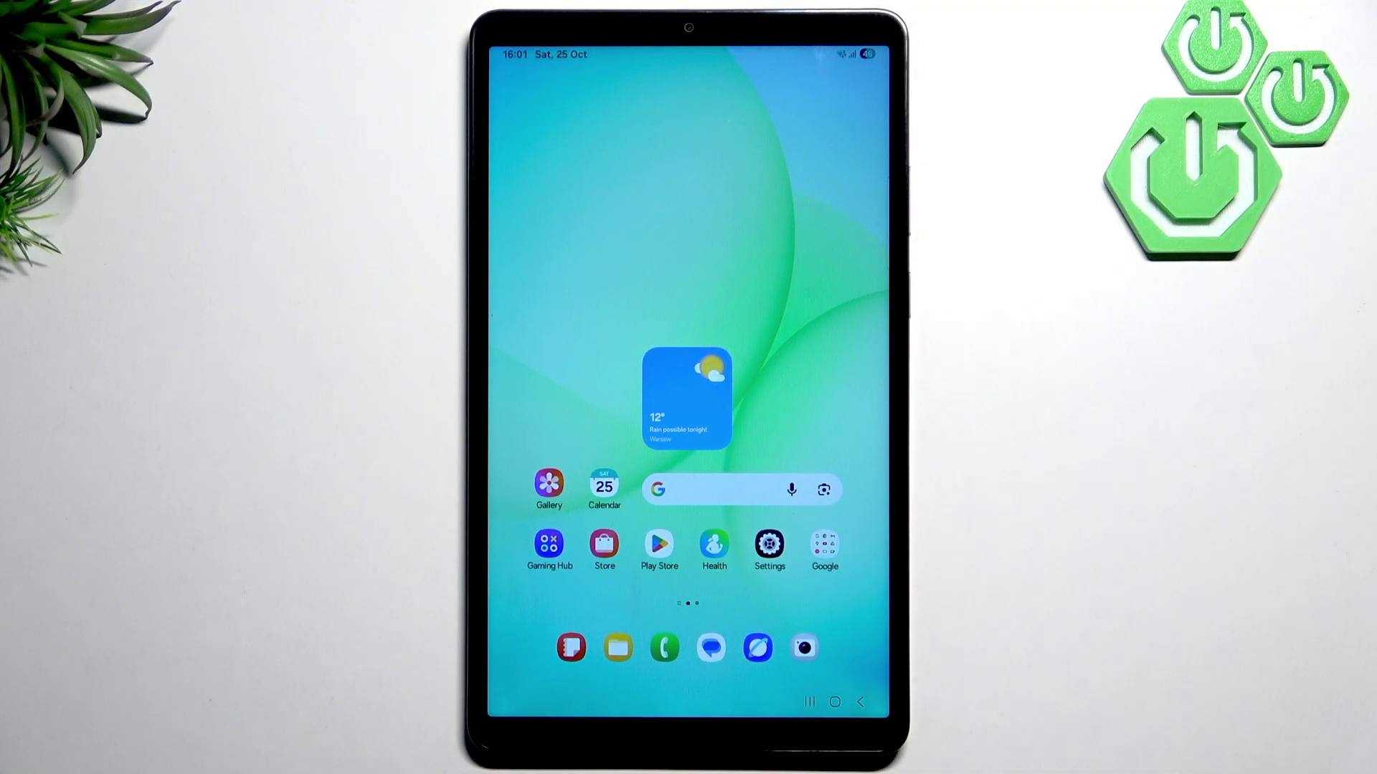
- In Display settings, nudge the brightness slider slightly higher and switch off adaptive brightness
left_click(769, 543)
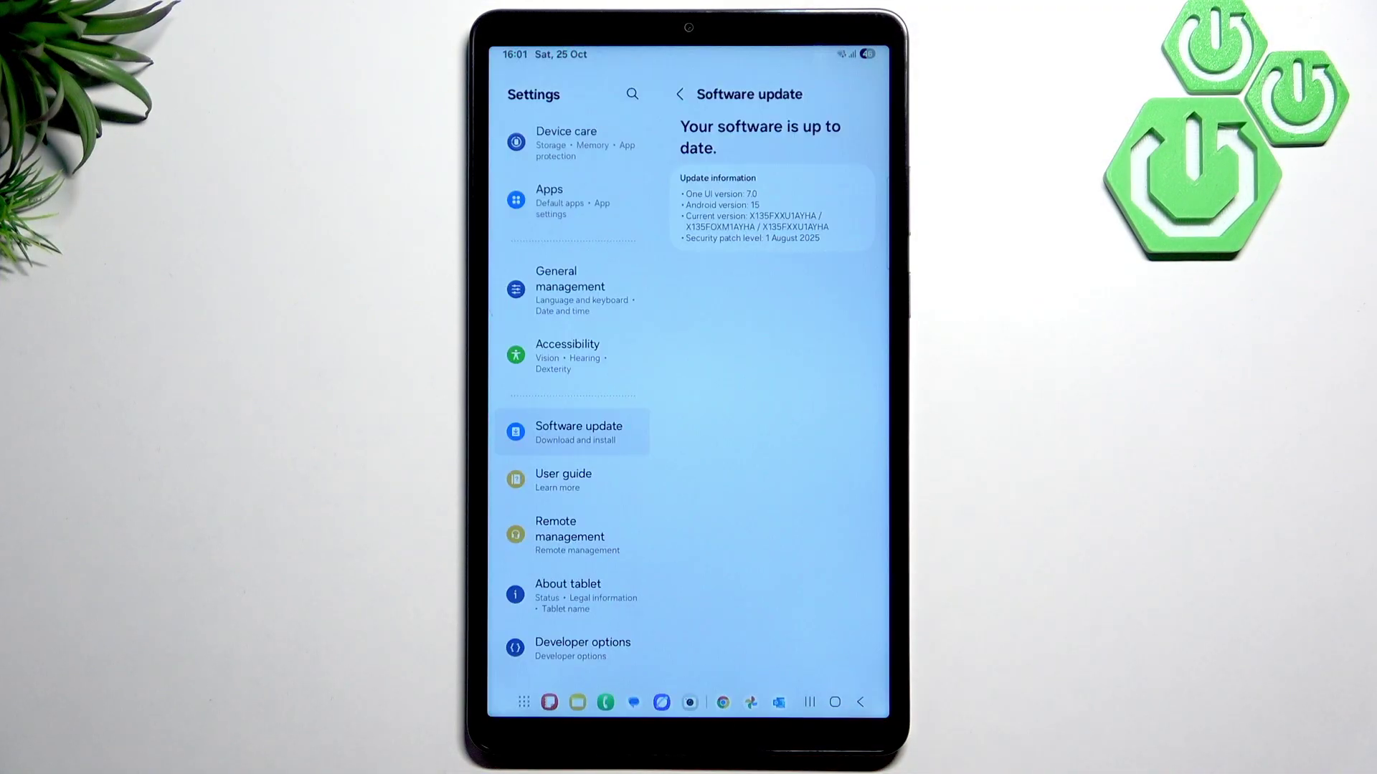
scroll(571, 430, "up", 10)
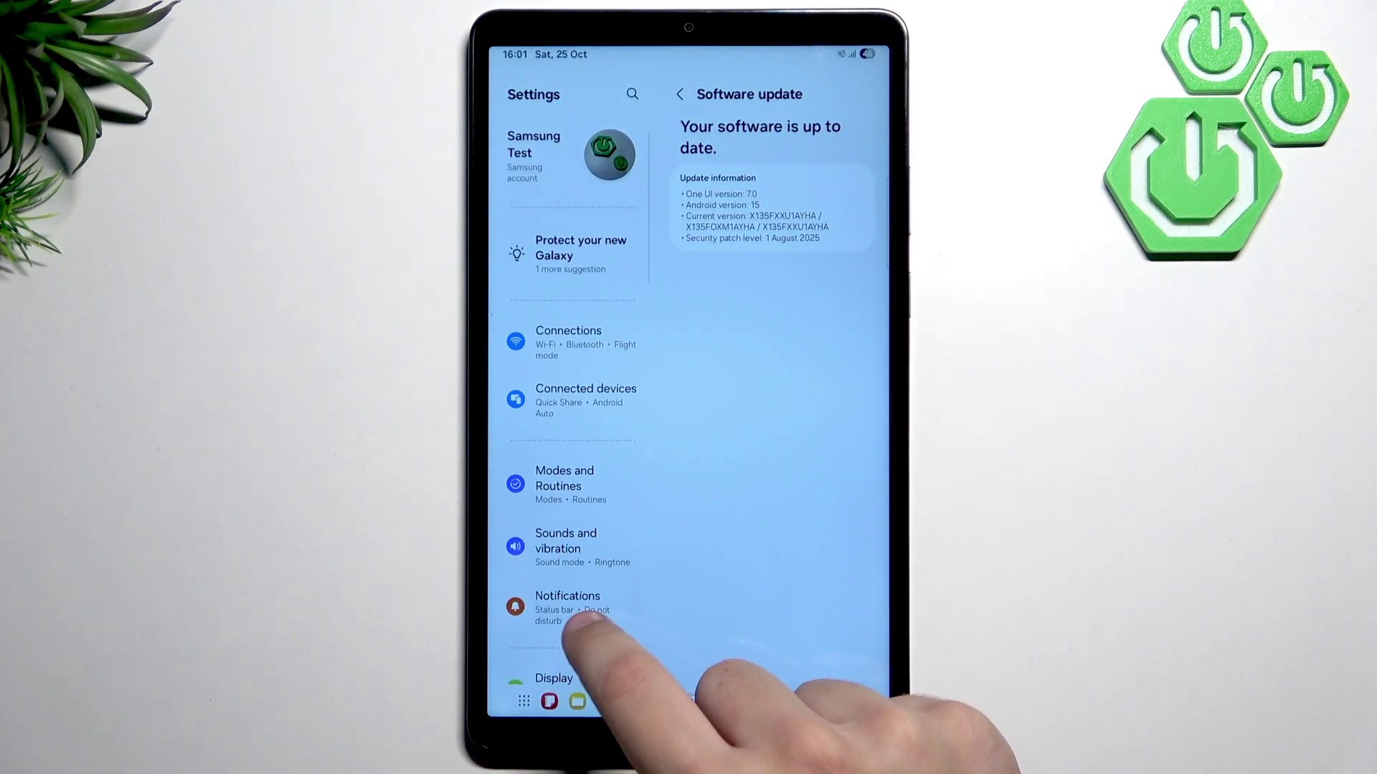
scroll(614, 603, "down", 3)
left_click(593, 543)
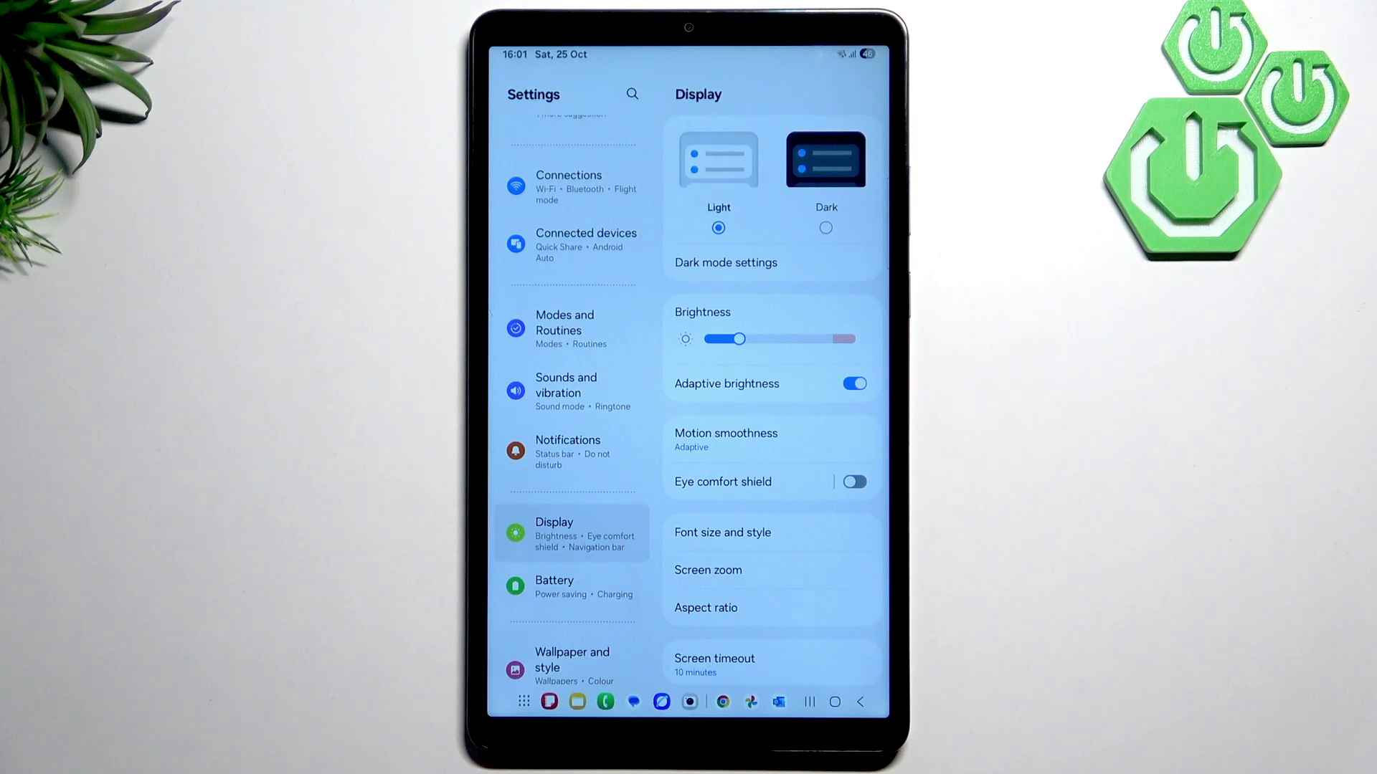
mouse_move(739, 339)
left_mouse_down()
mouse_move(755, 339)
mouse_move(741, 339)
left_mouse_up()
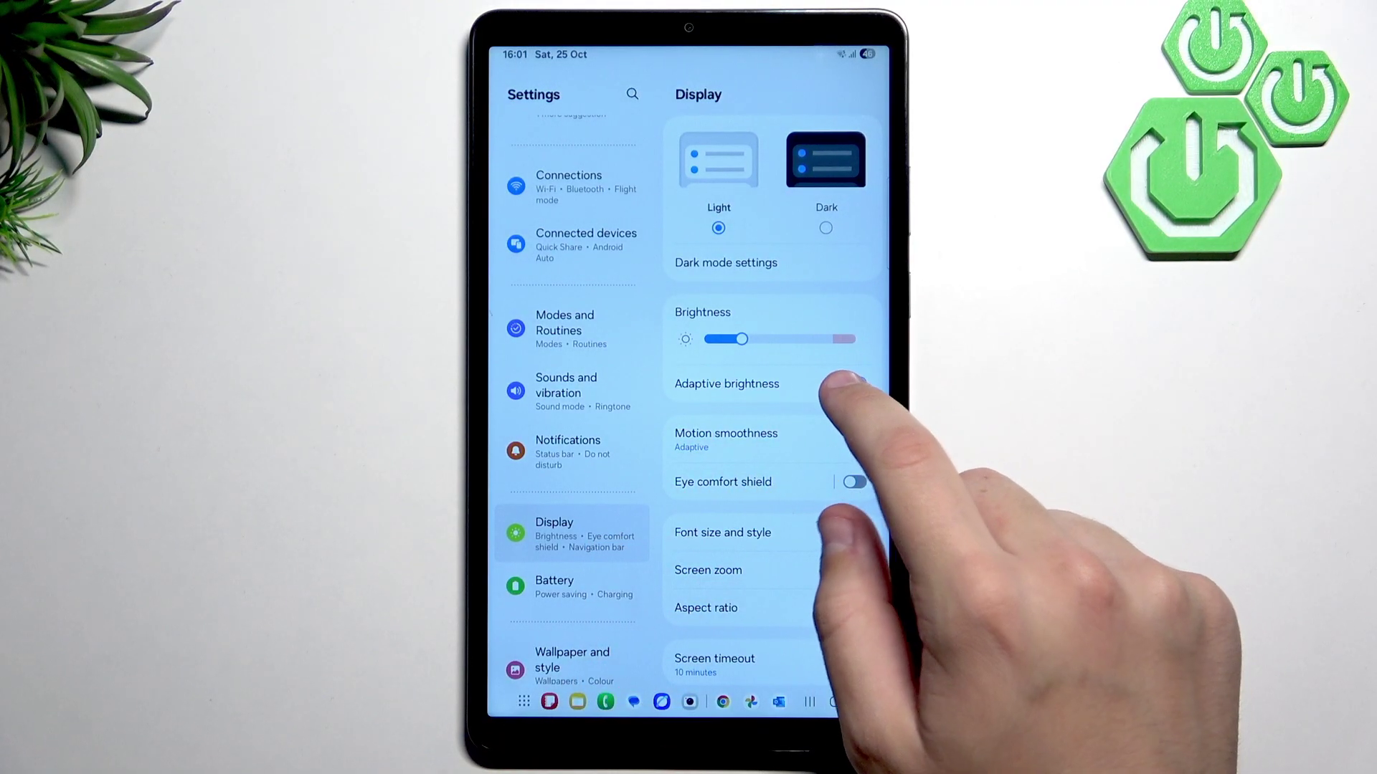
left_click(850, 384)
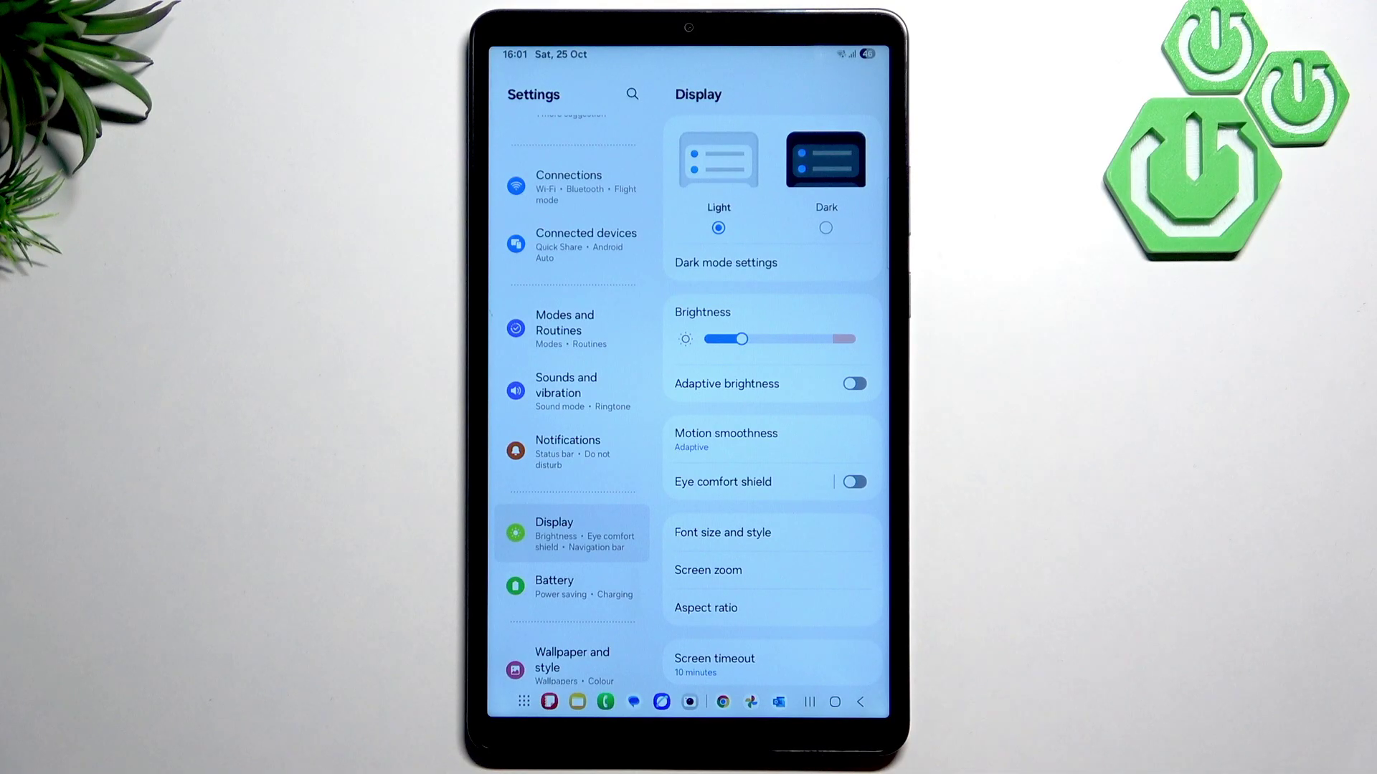
- From Home, open the Play Store, dismiss its recommendations tip, and start an app search
left_click(834, 701)
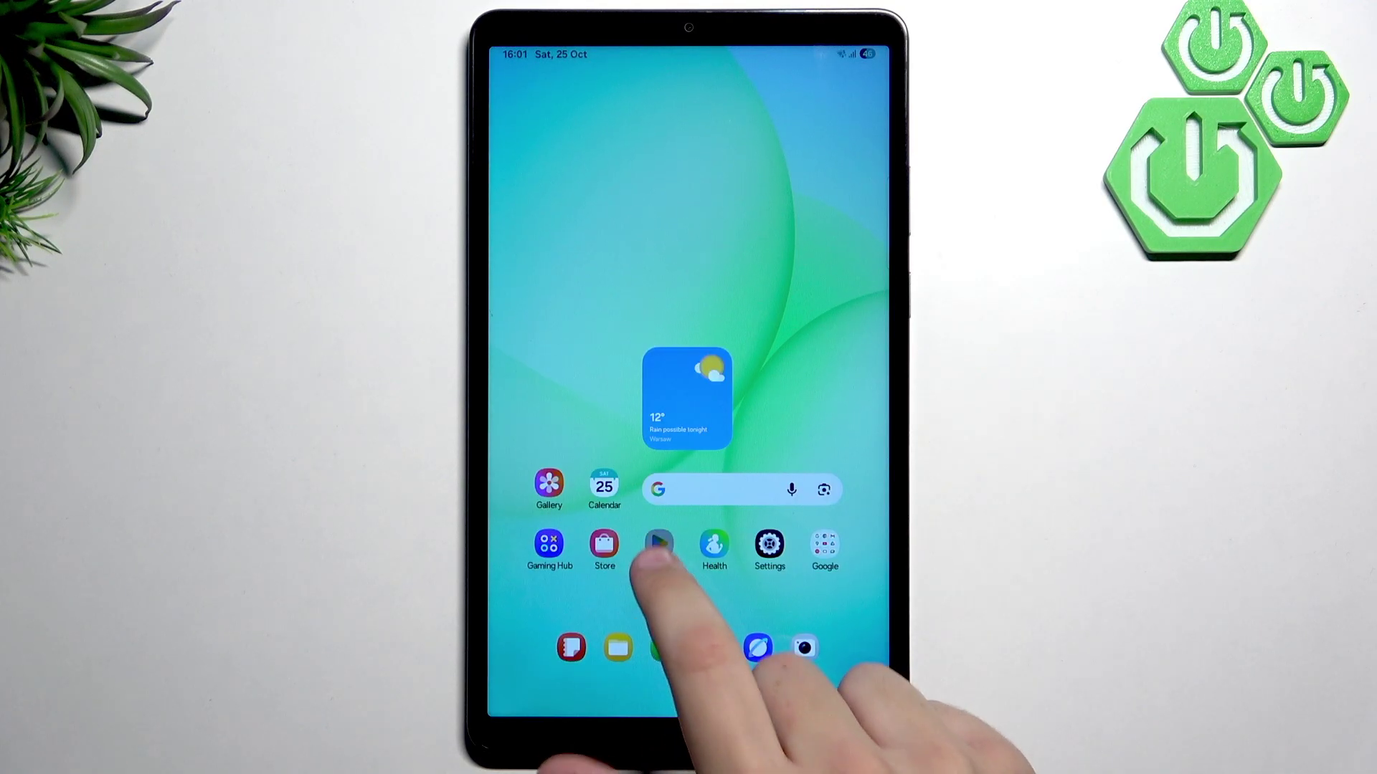
left_click(660, 543)
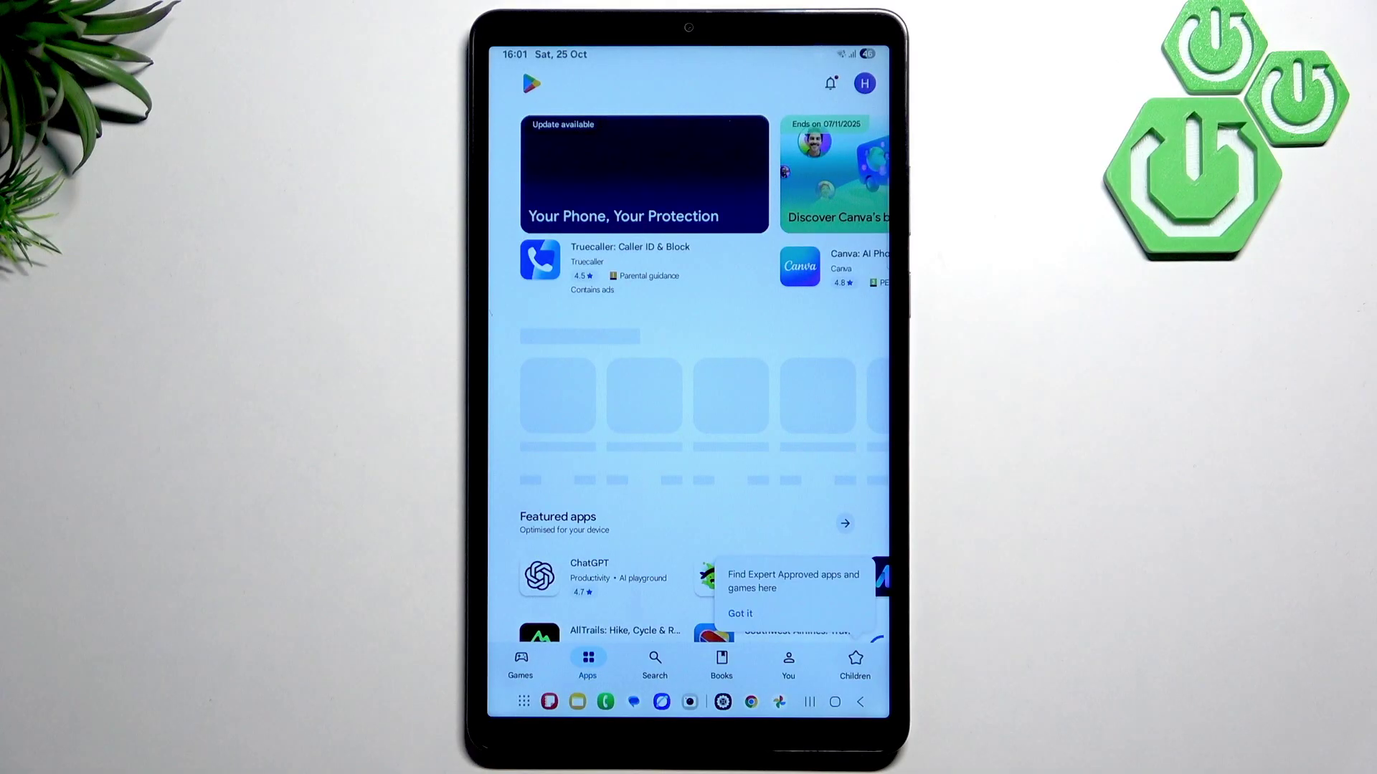
left_click(638, 501)
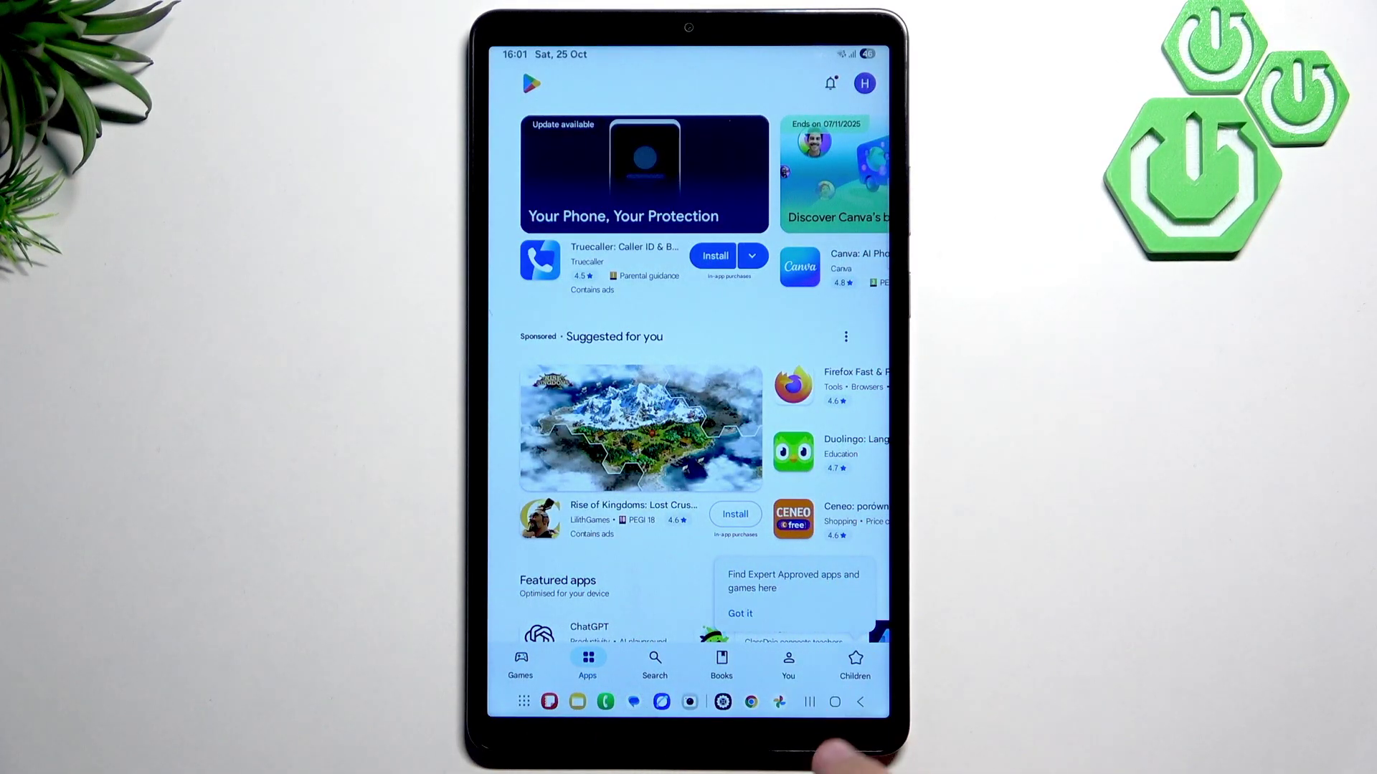
left_click(654, 661)
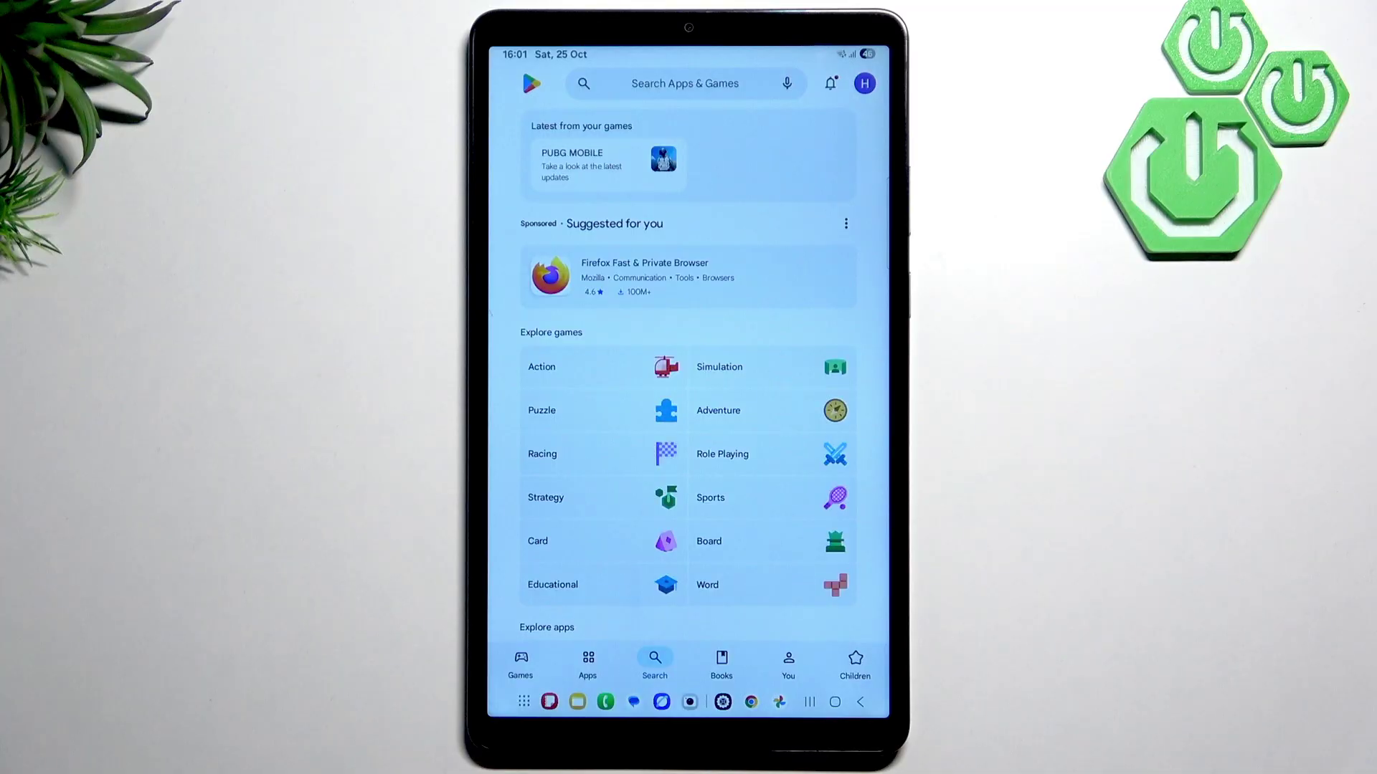
left_click(686, 83)
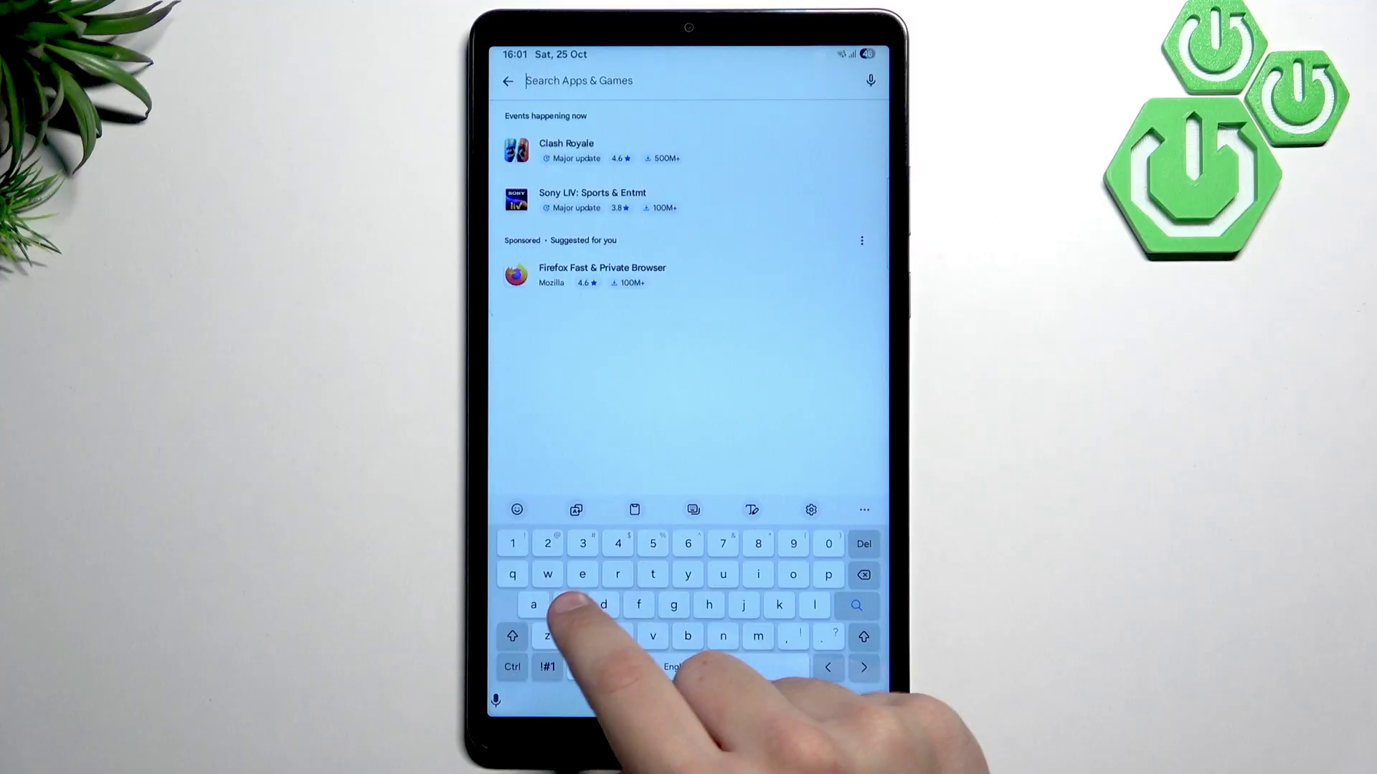
type("scr")
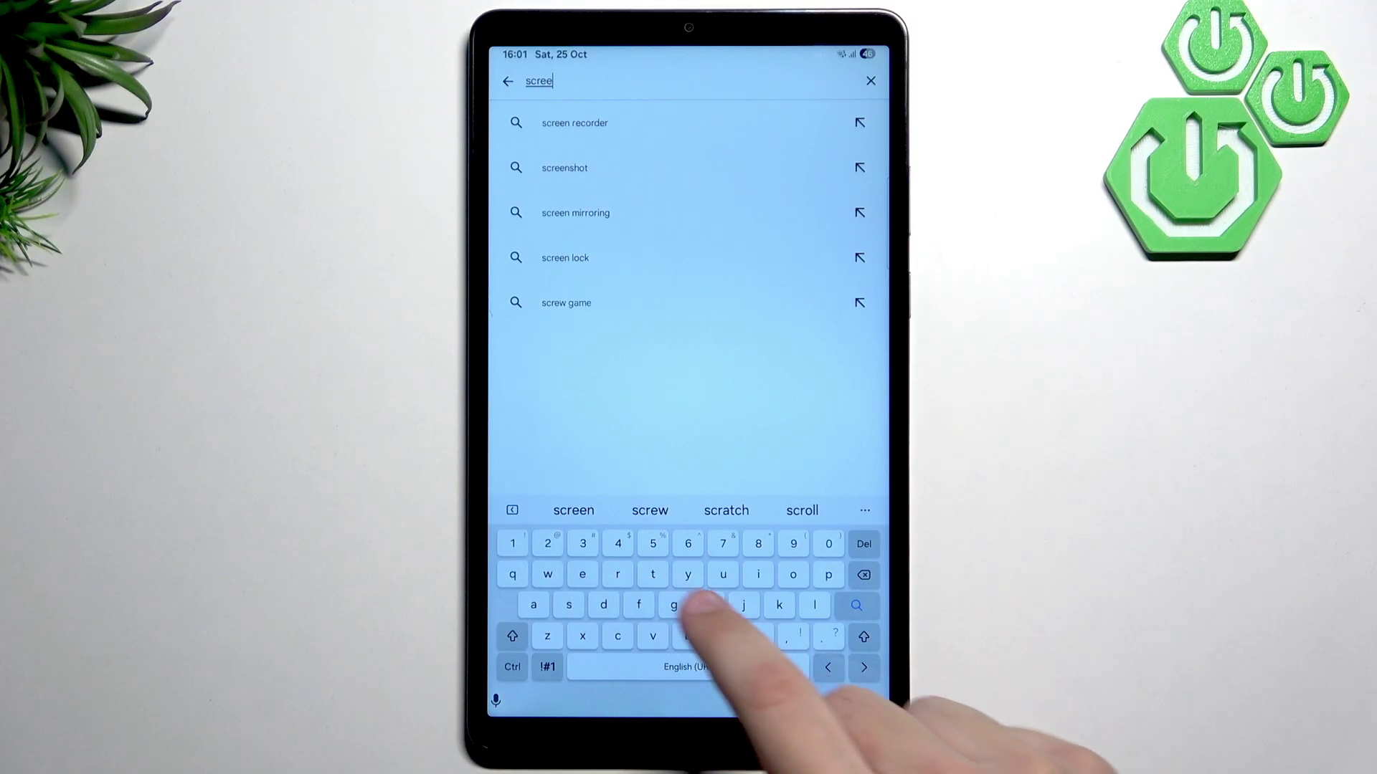
type("een ")
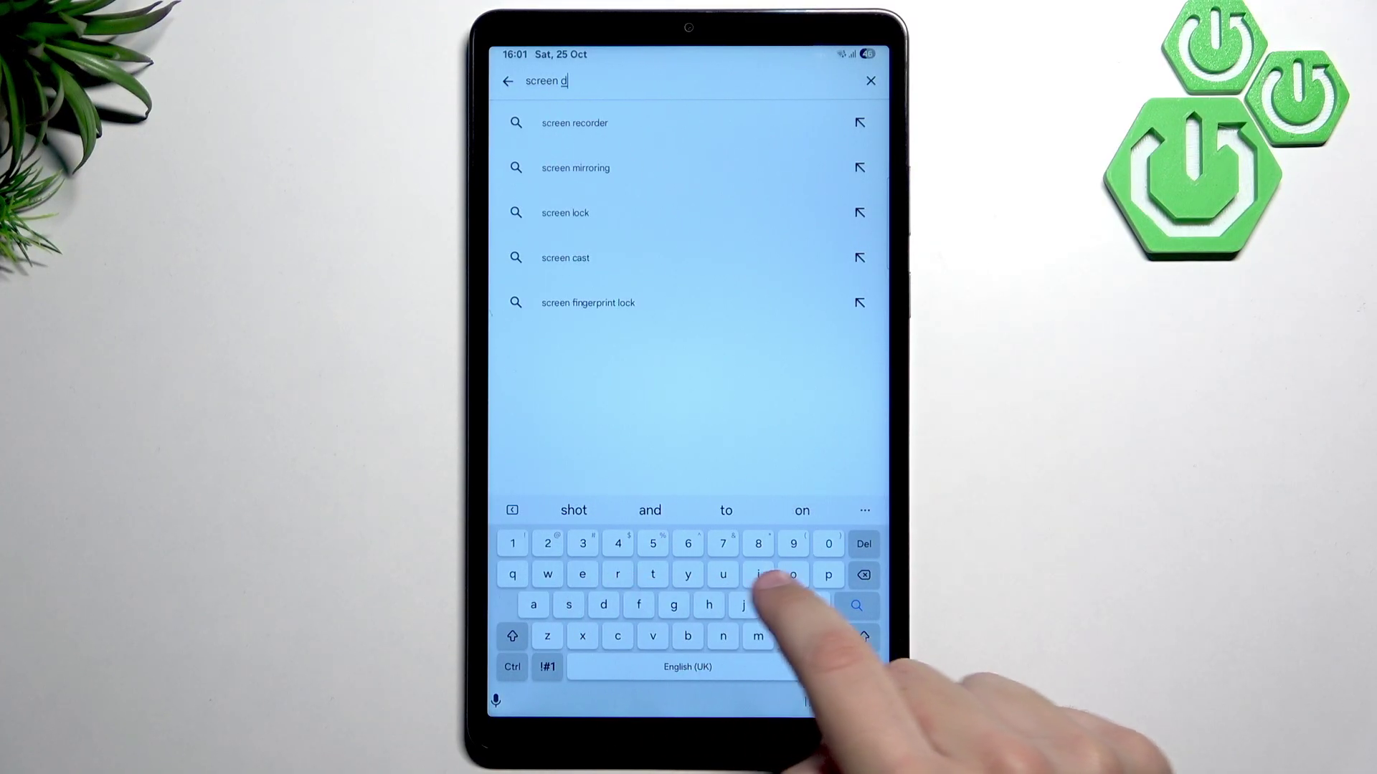
type("dimmer")
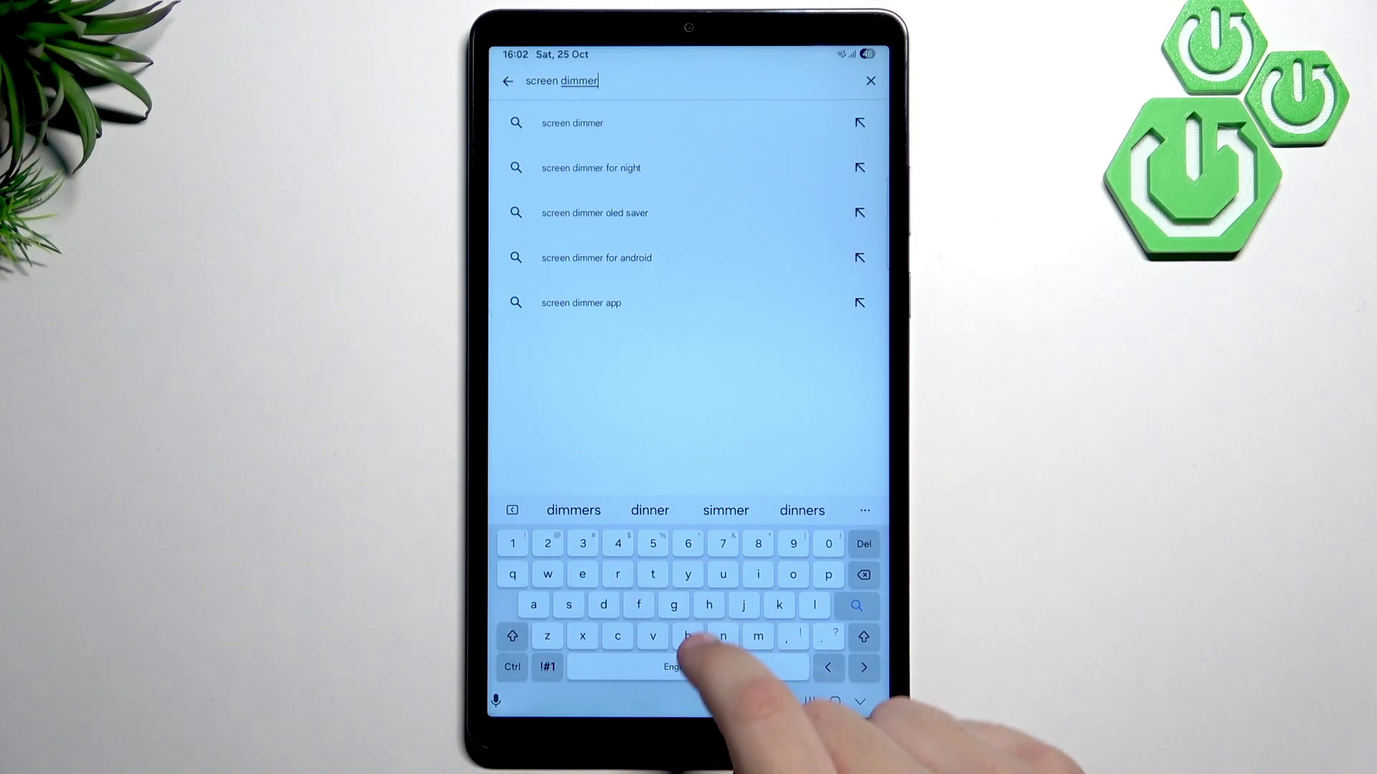
- Search 'screen dimmer oled saver', install Screen Dimmer – OLED Saver, and open it
left_click(732, 212)
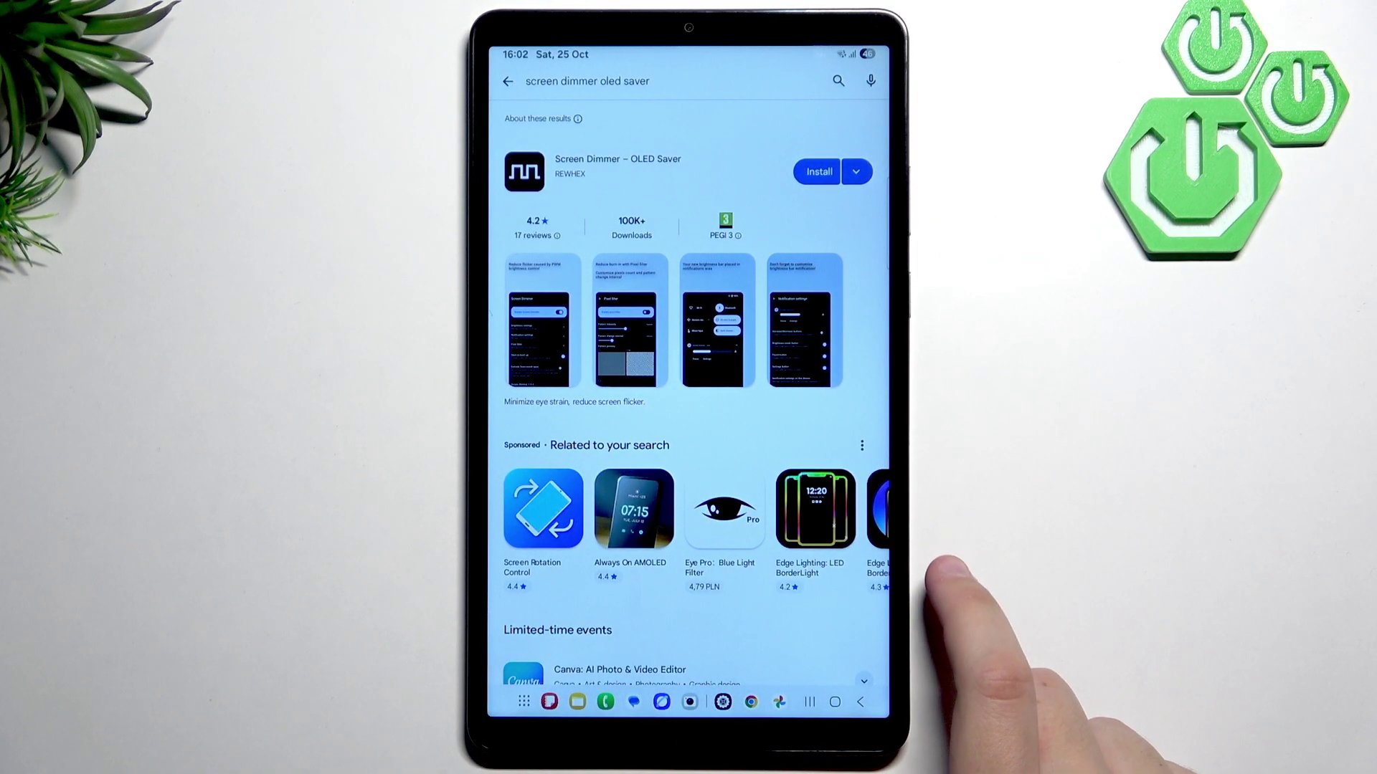
left_click(818, 171)
left_click(574, 224)
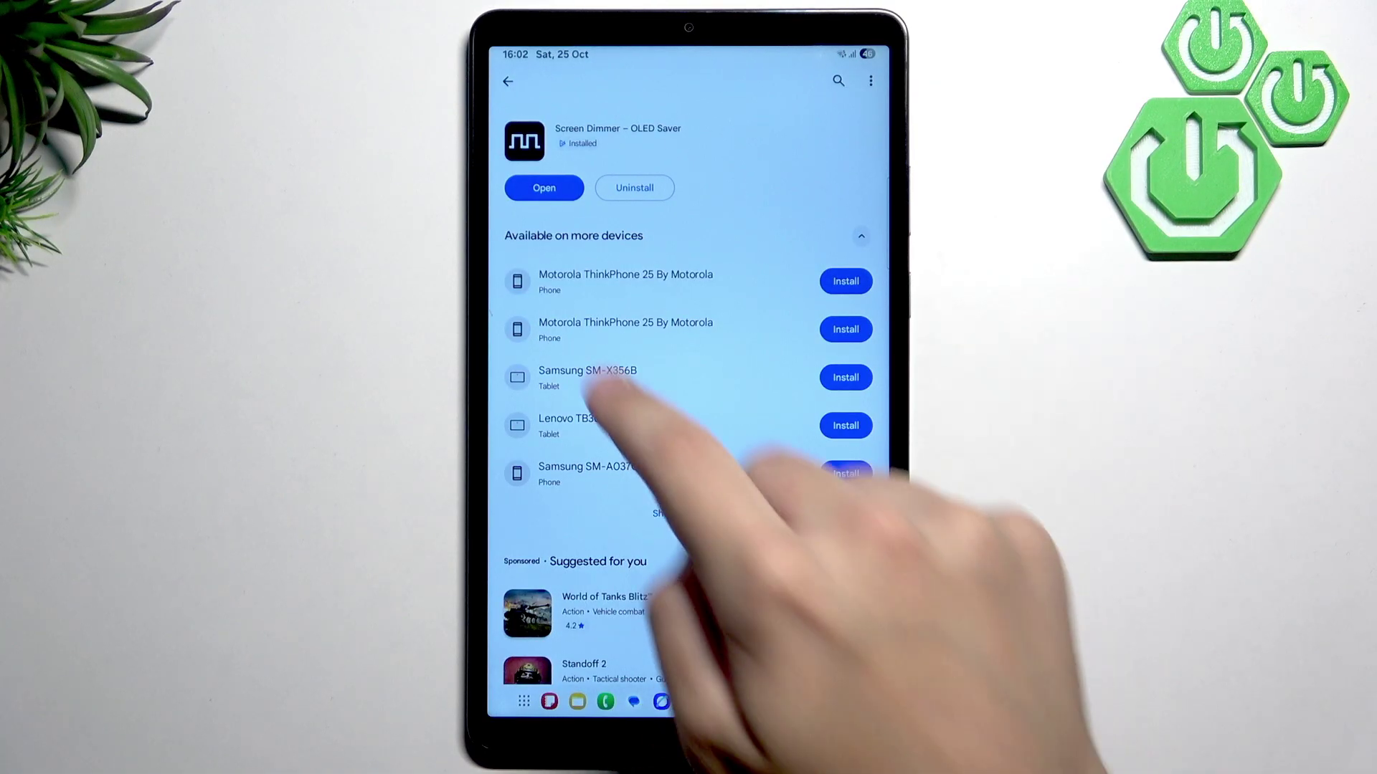
left_click(545, 187)
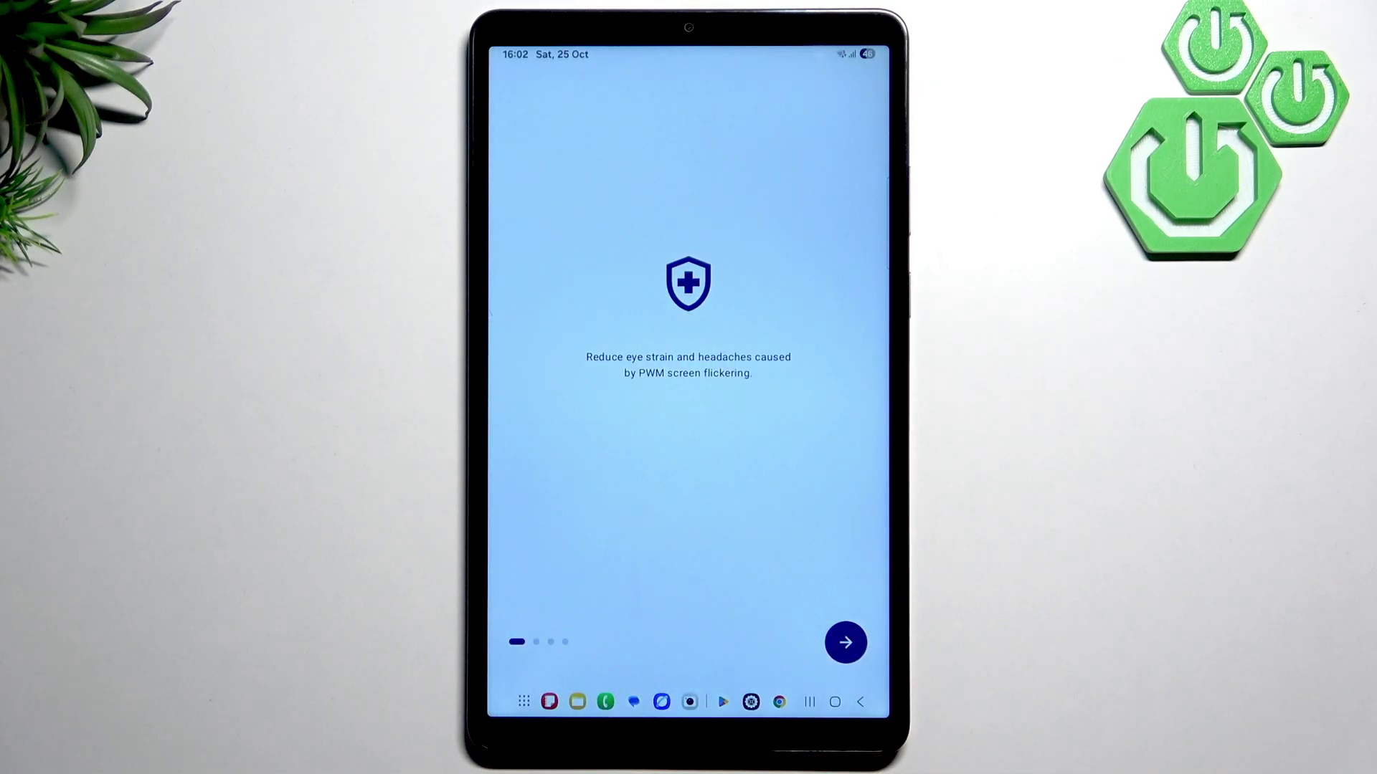
- Allow Screen Dimmer to modify system settings and return to its onboarding screens
left_click(845, 642)
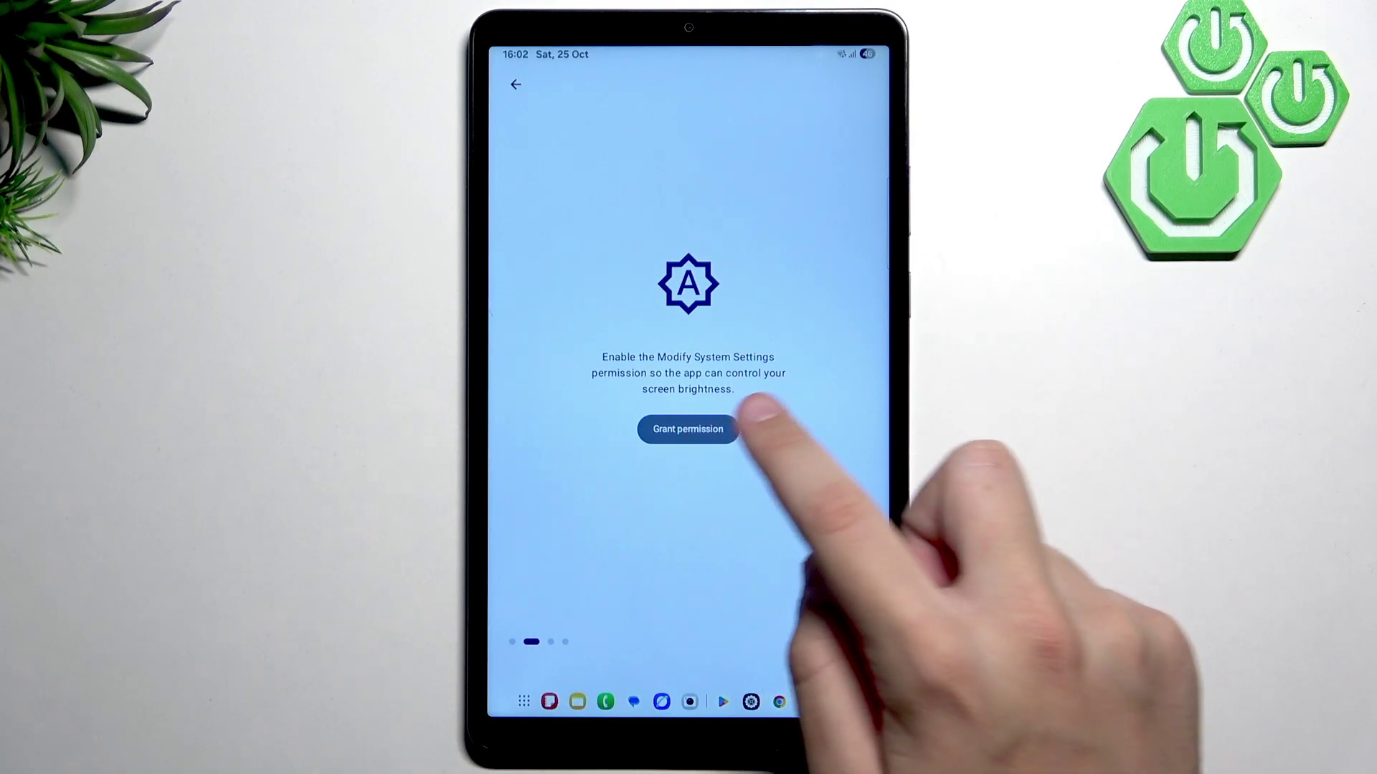
left_click(710, 429)
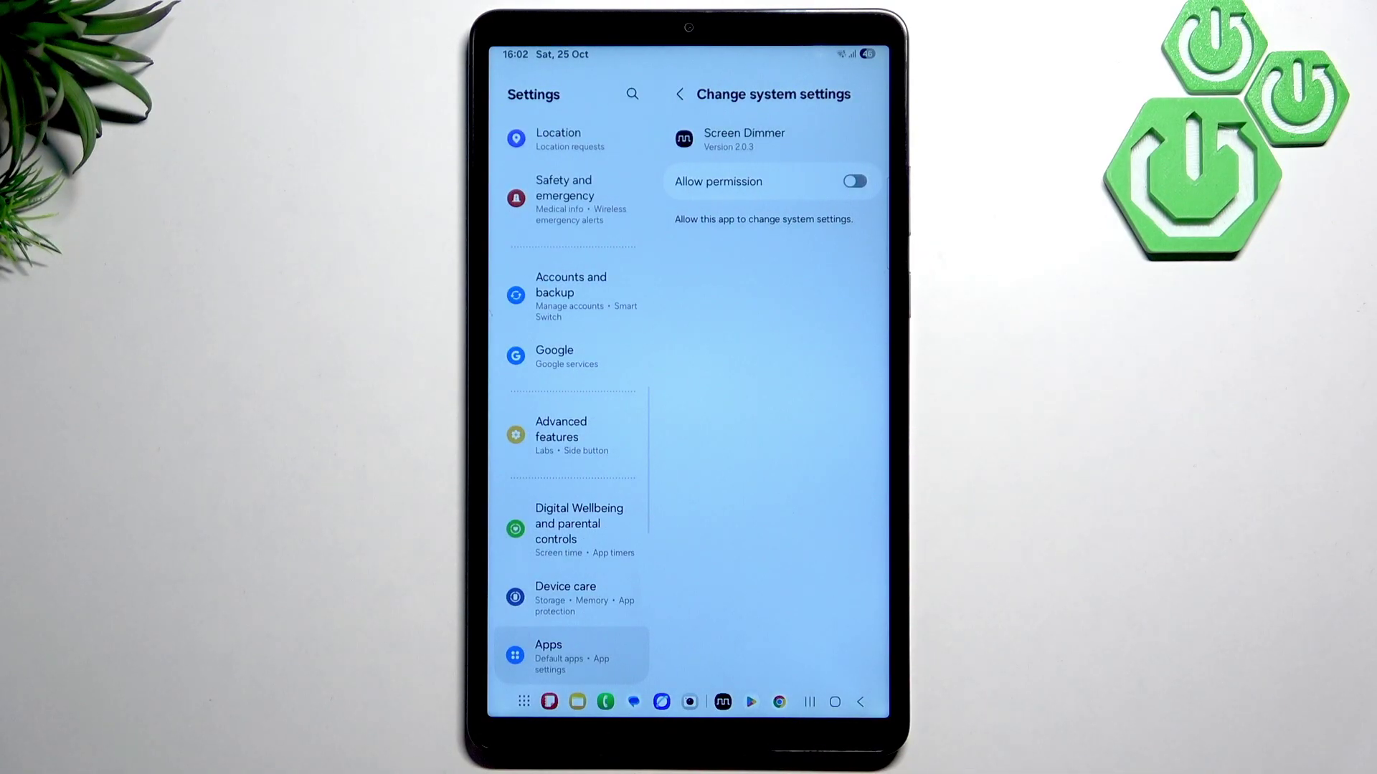
left_click(854, 180)
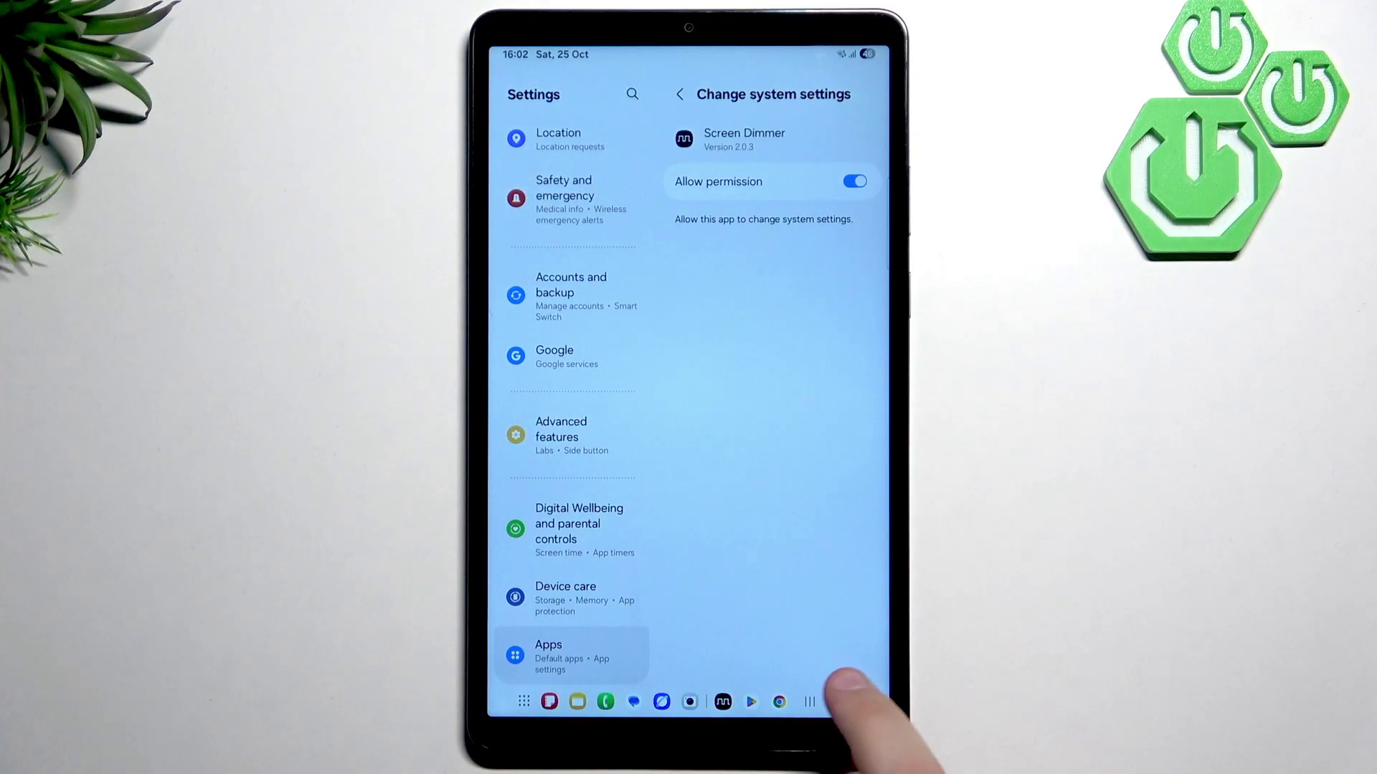
left_click(861, 701)
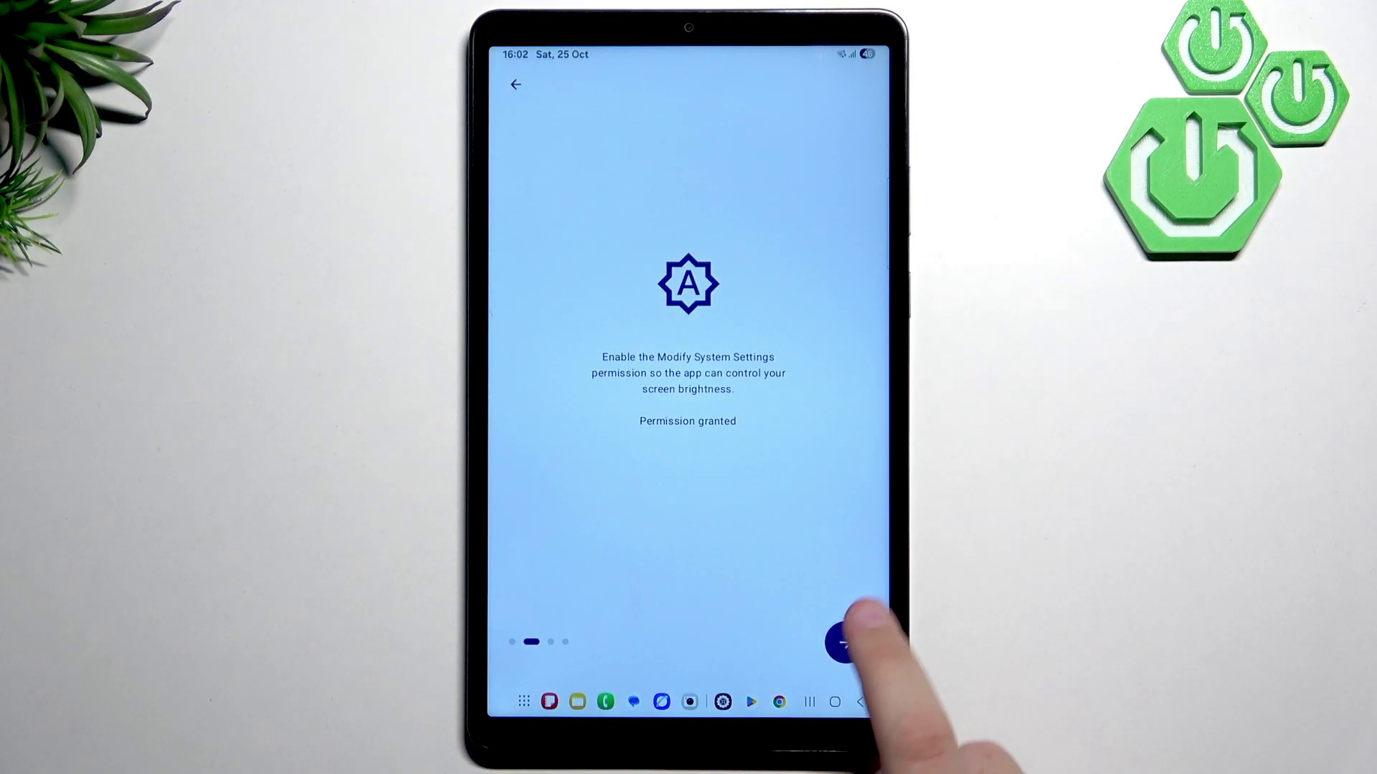
- Go to Accessibility's Installed apps list to find Screen Dimmer
left_click(846, 642)
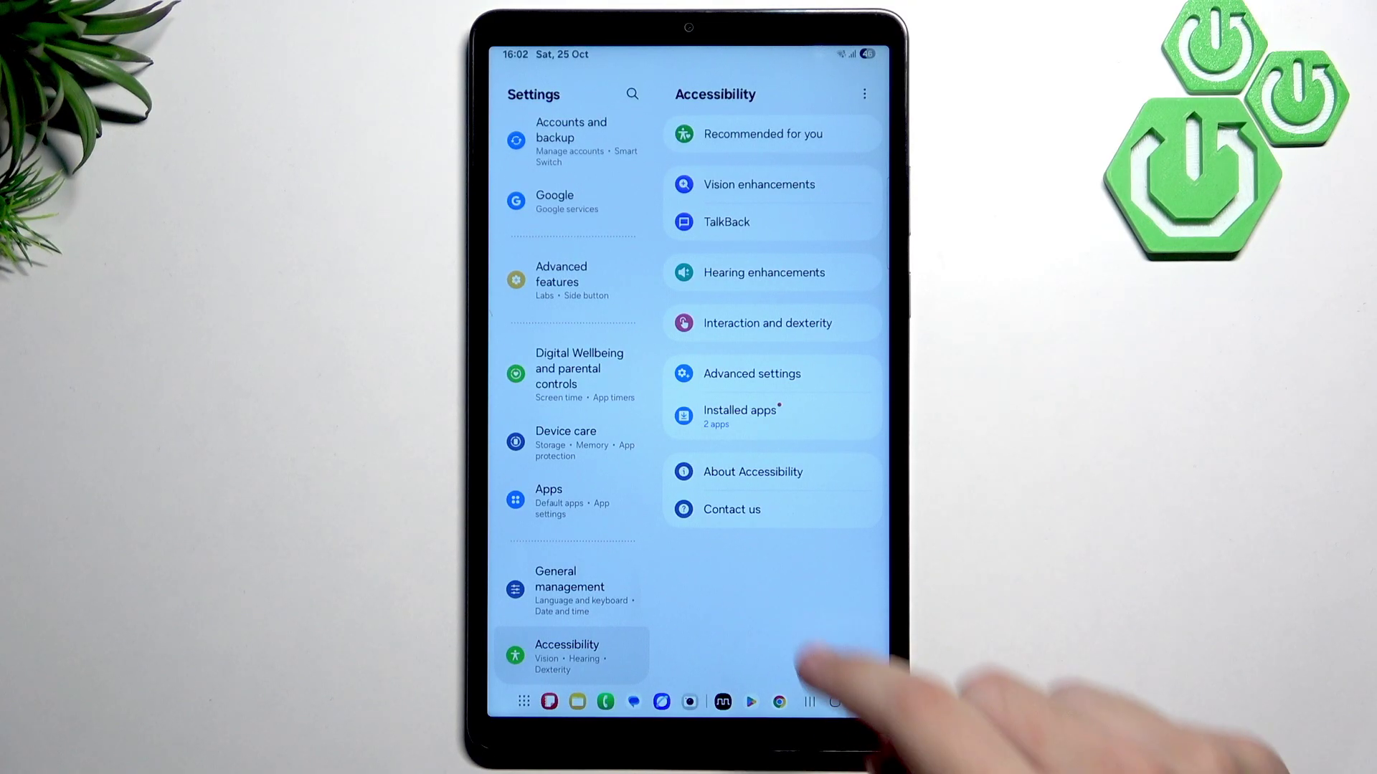
left_click(753, 415)
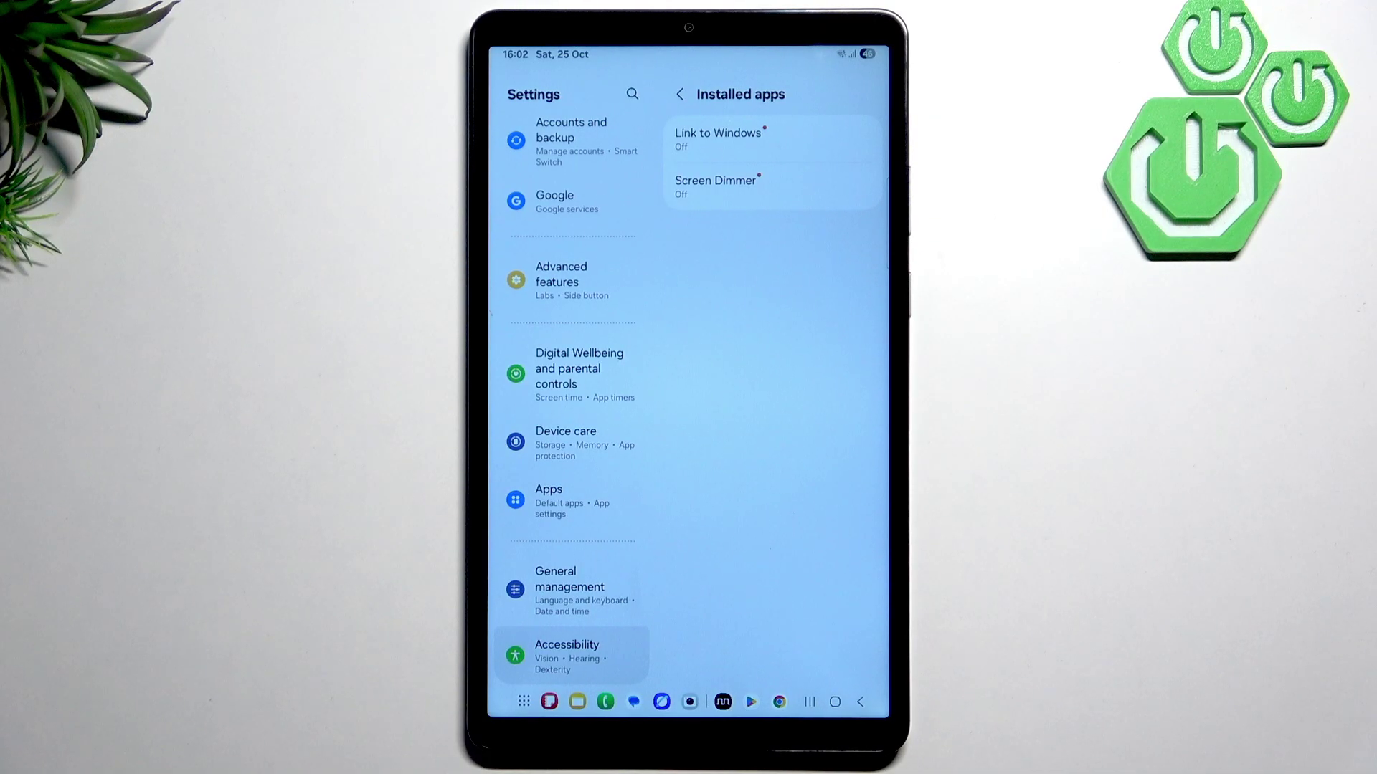
- On Screen Dimmer's accessibility page, switch on its service to bring up the full-control prompt
left_click(743, 181)
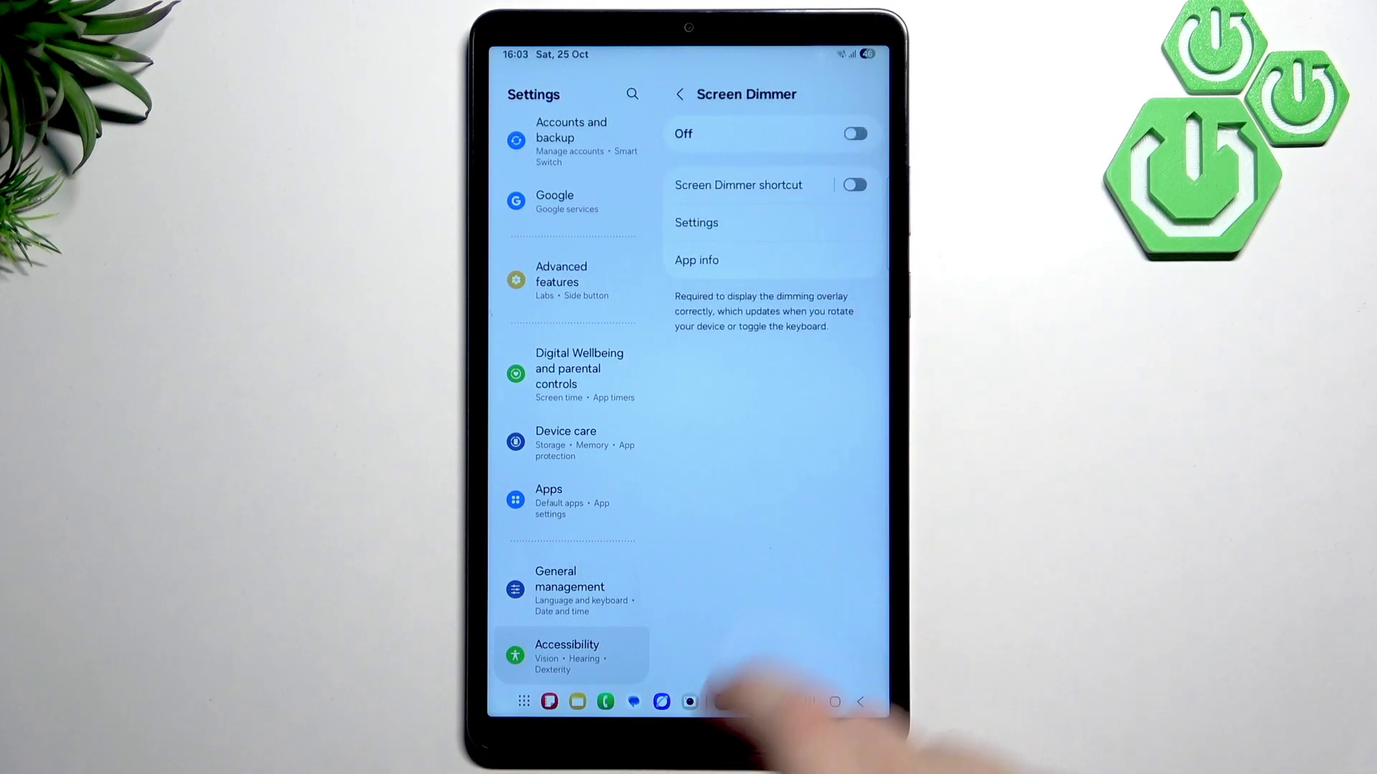
left_click(855, 134)
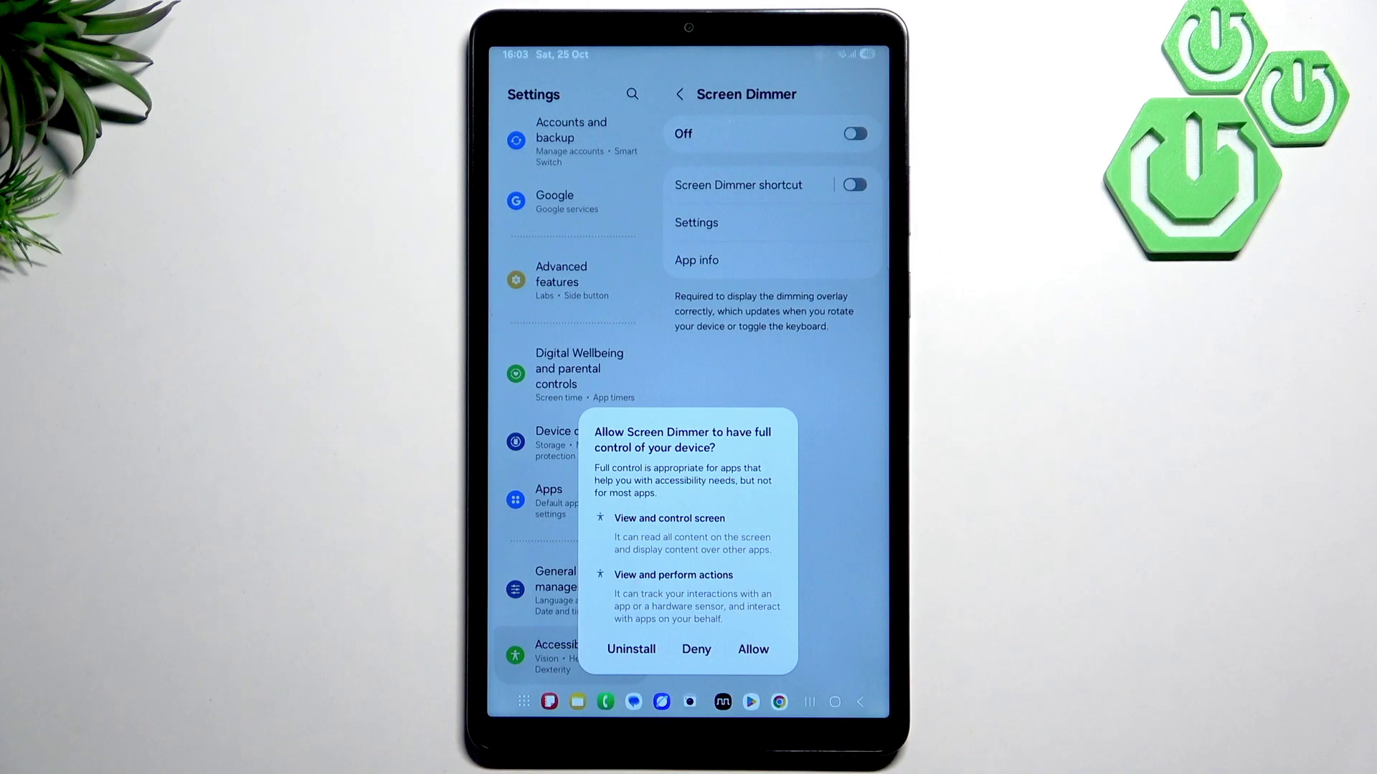
- Allow full control to enable Screen Dimmer's accessibility service, then return to the app
left_click(759, 649)
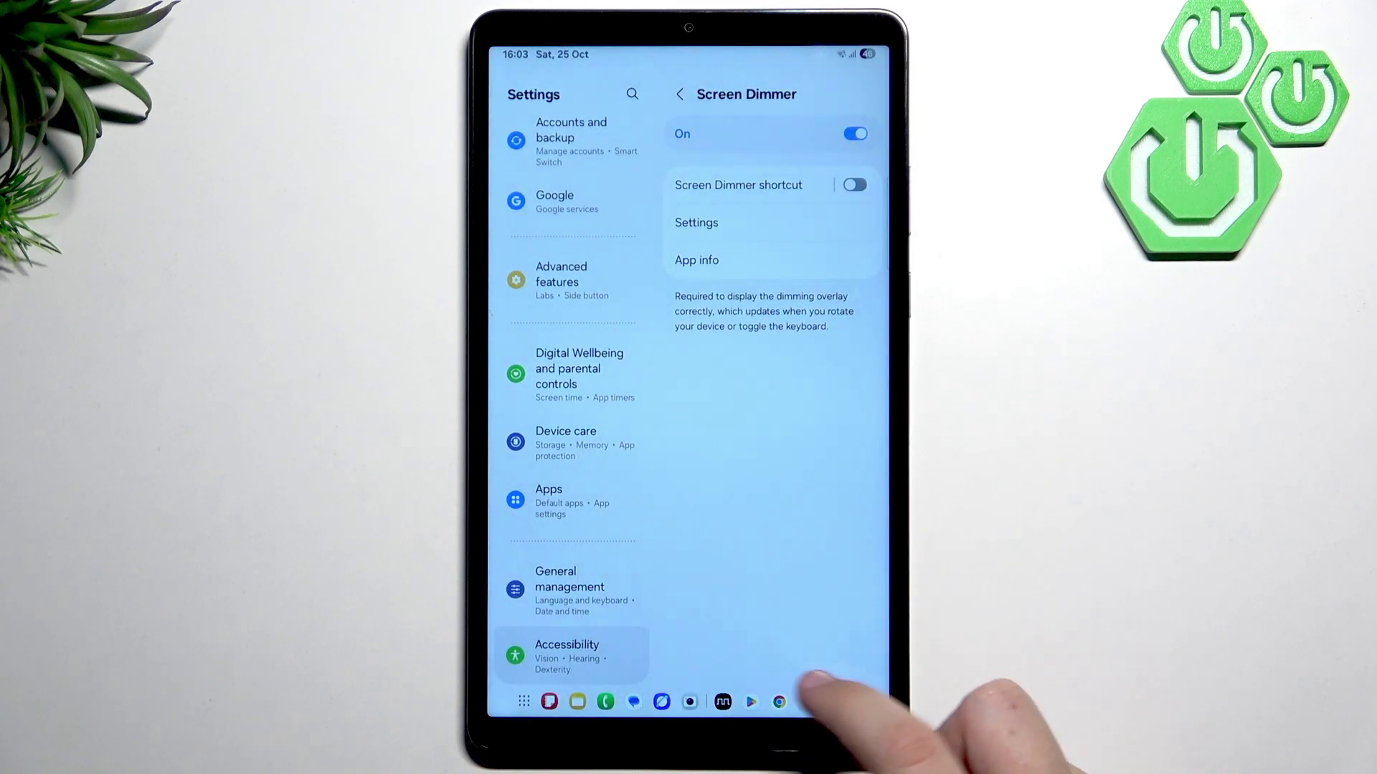
left_click(861, 702)
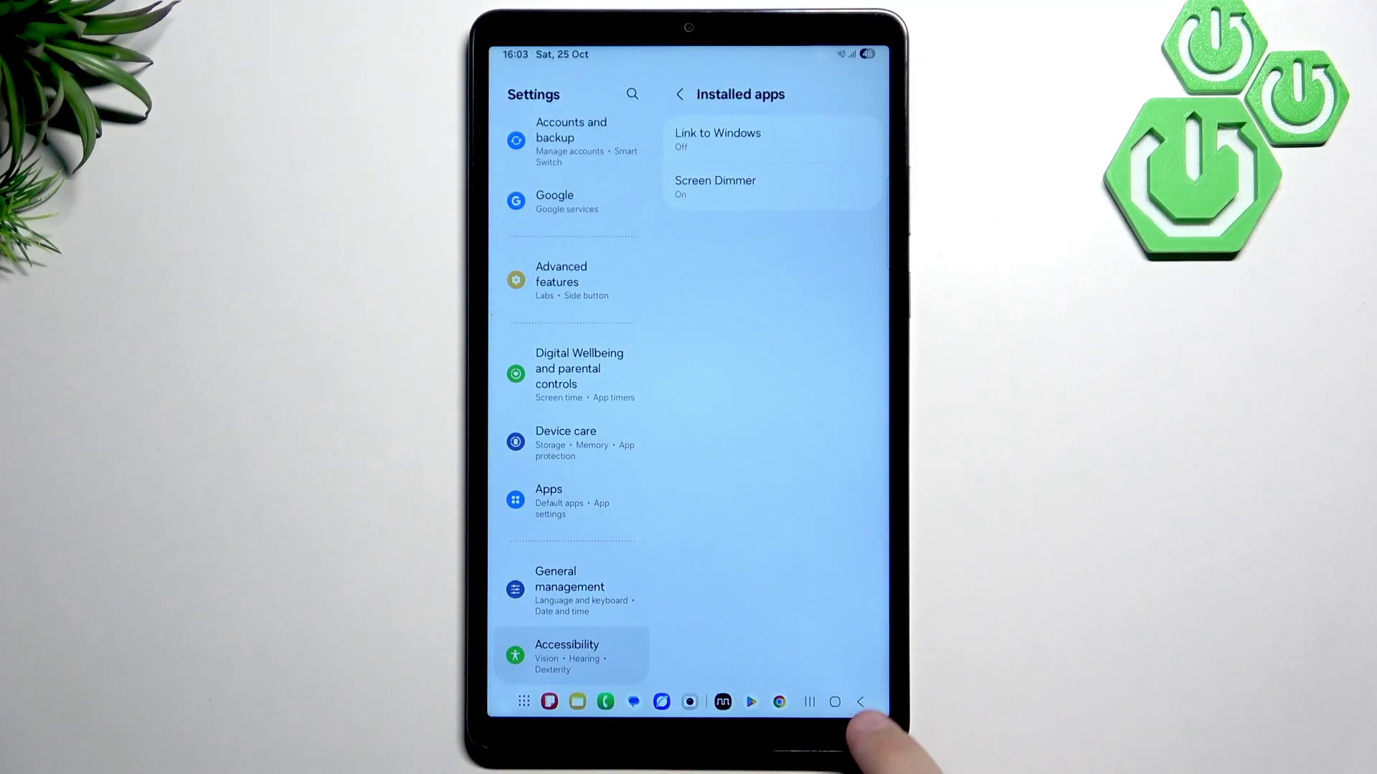
left_click(861, 702)
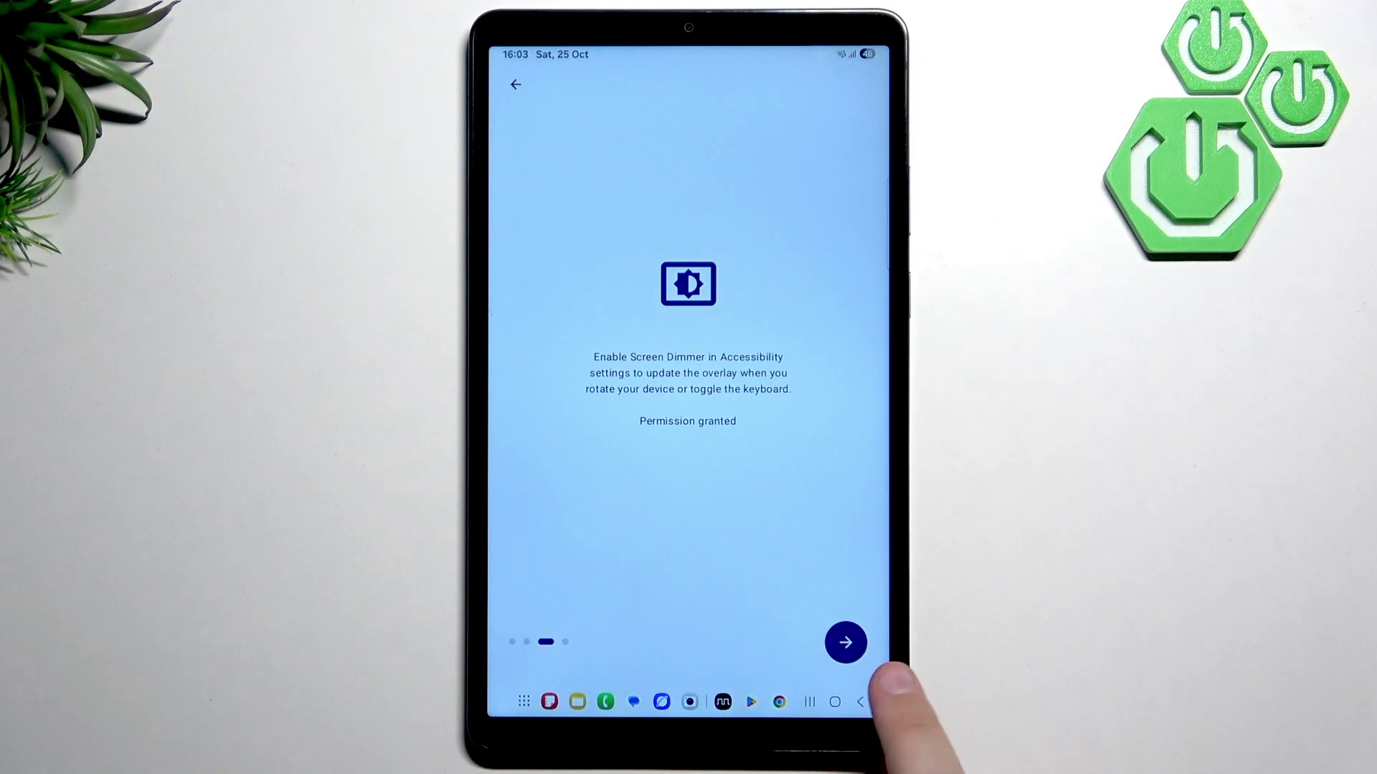
- Allow Screen Dimmer to post notifications and finish the setup walkthrough
left_click(846, 643)
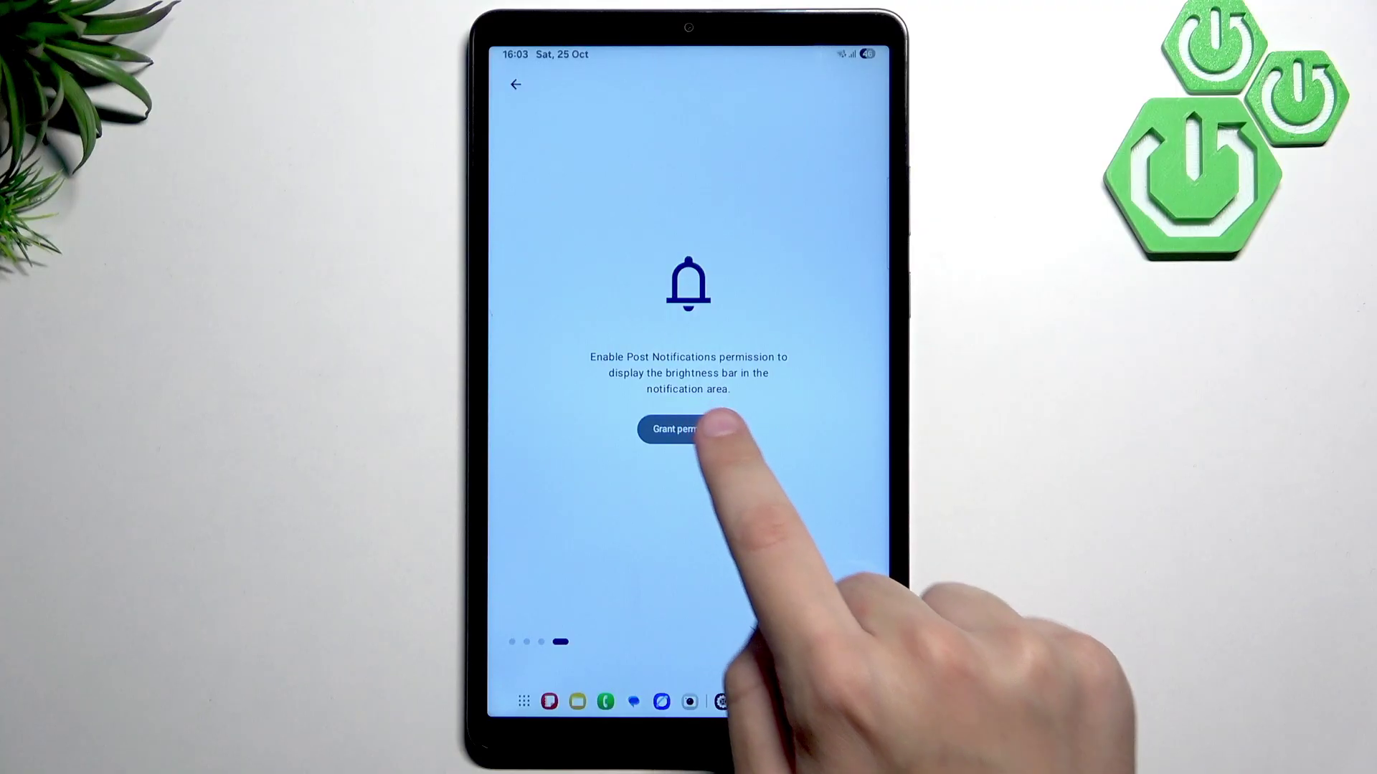
left_click(688, 429)
left_click(688, 613)
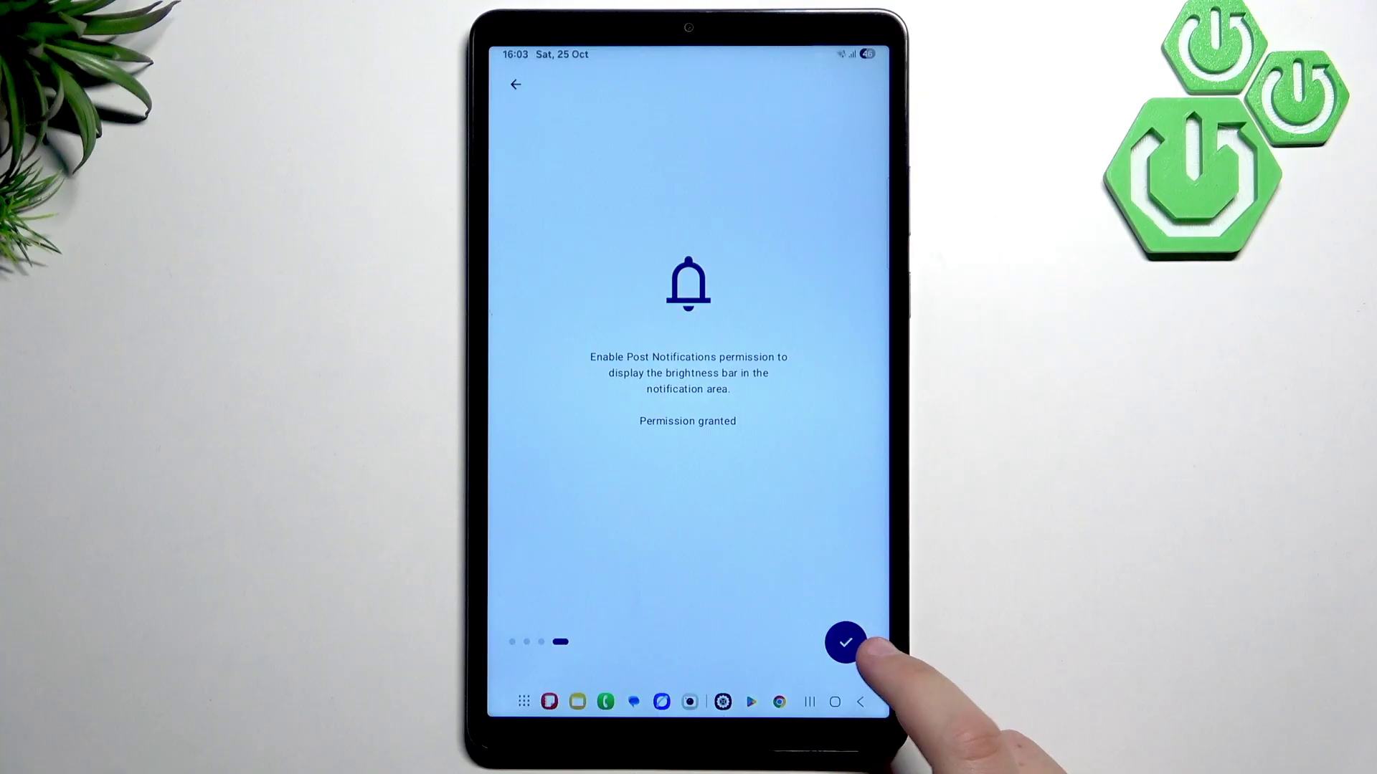
left_click(846, 641)
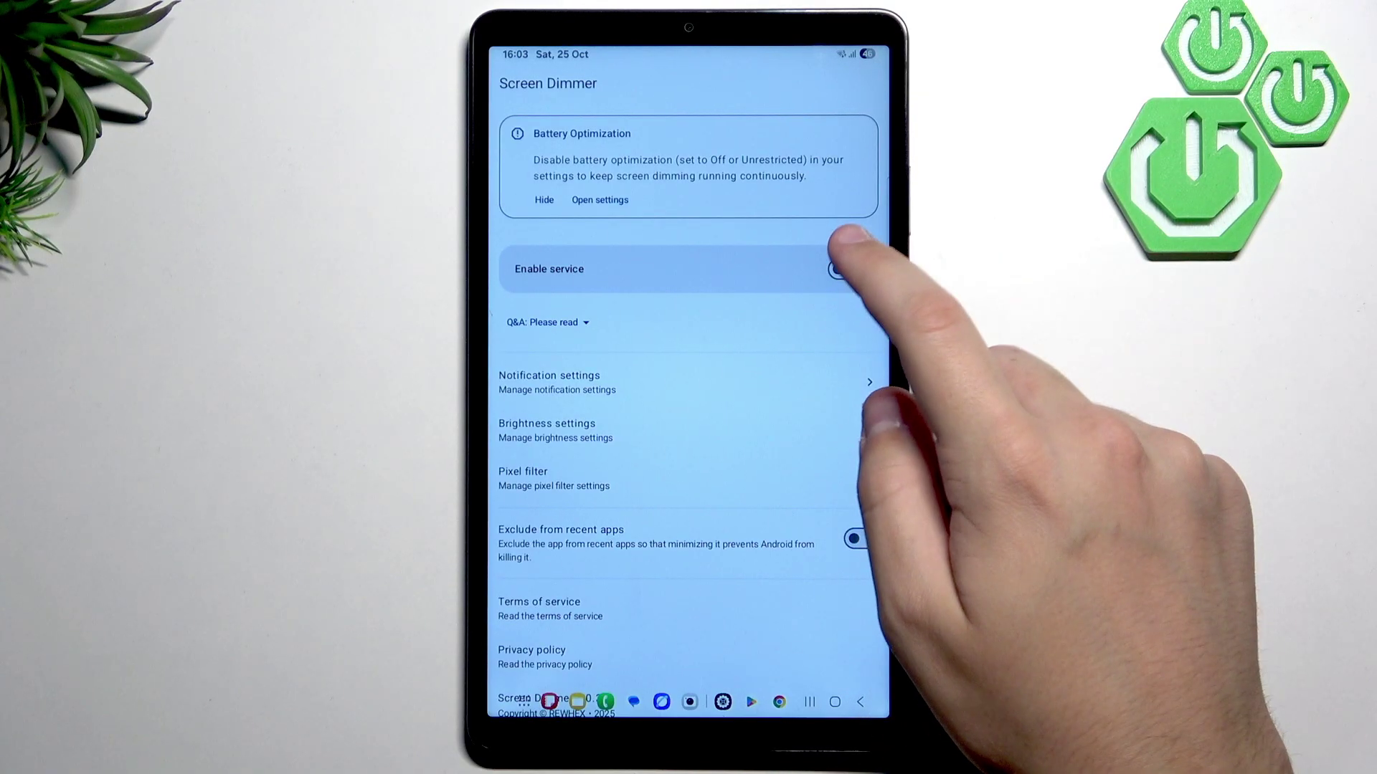
- Enable the dimming service, darken the screen, and expand the Screen Dimmer notification
left_click(844, 269)
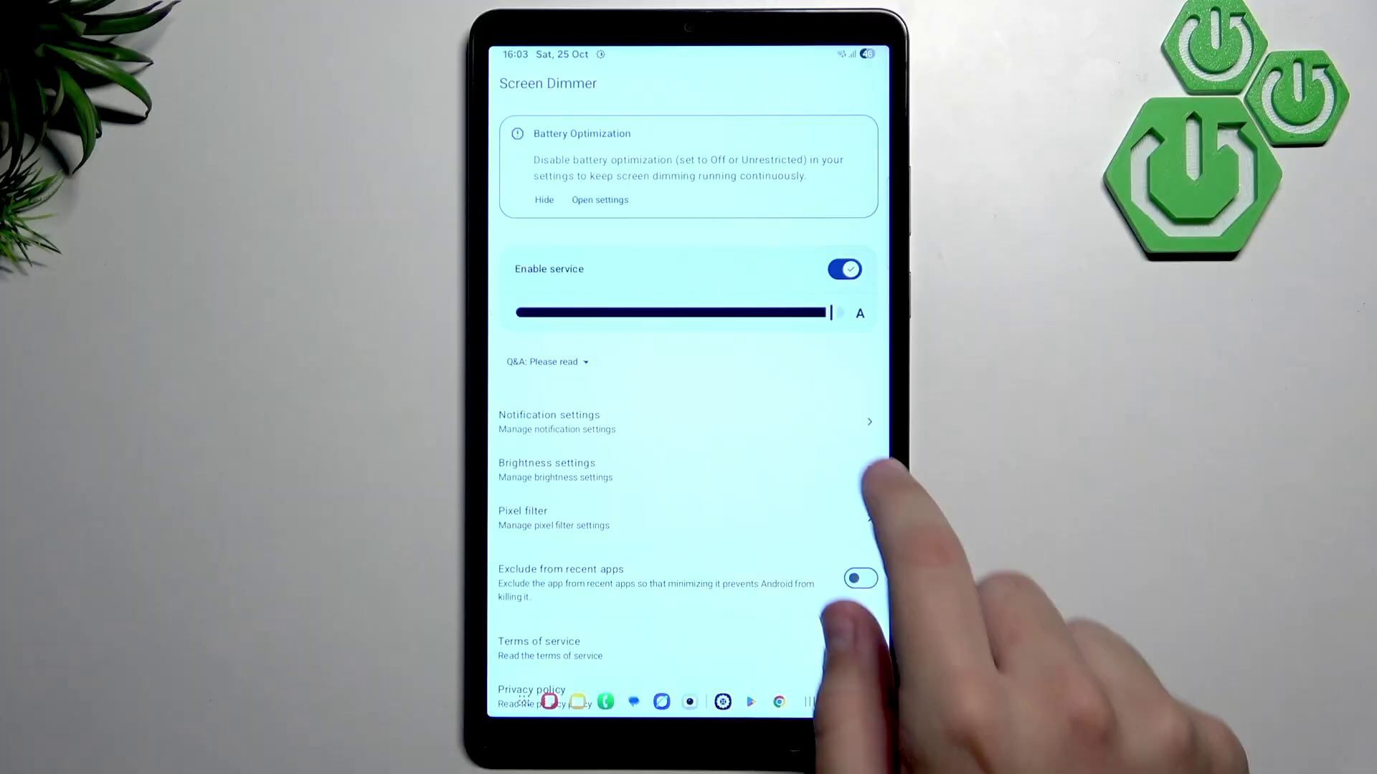
left_click_drag(830, 314, 638, 314)
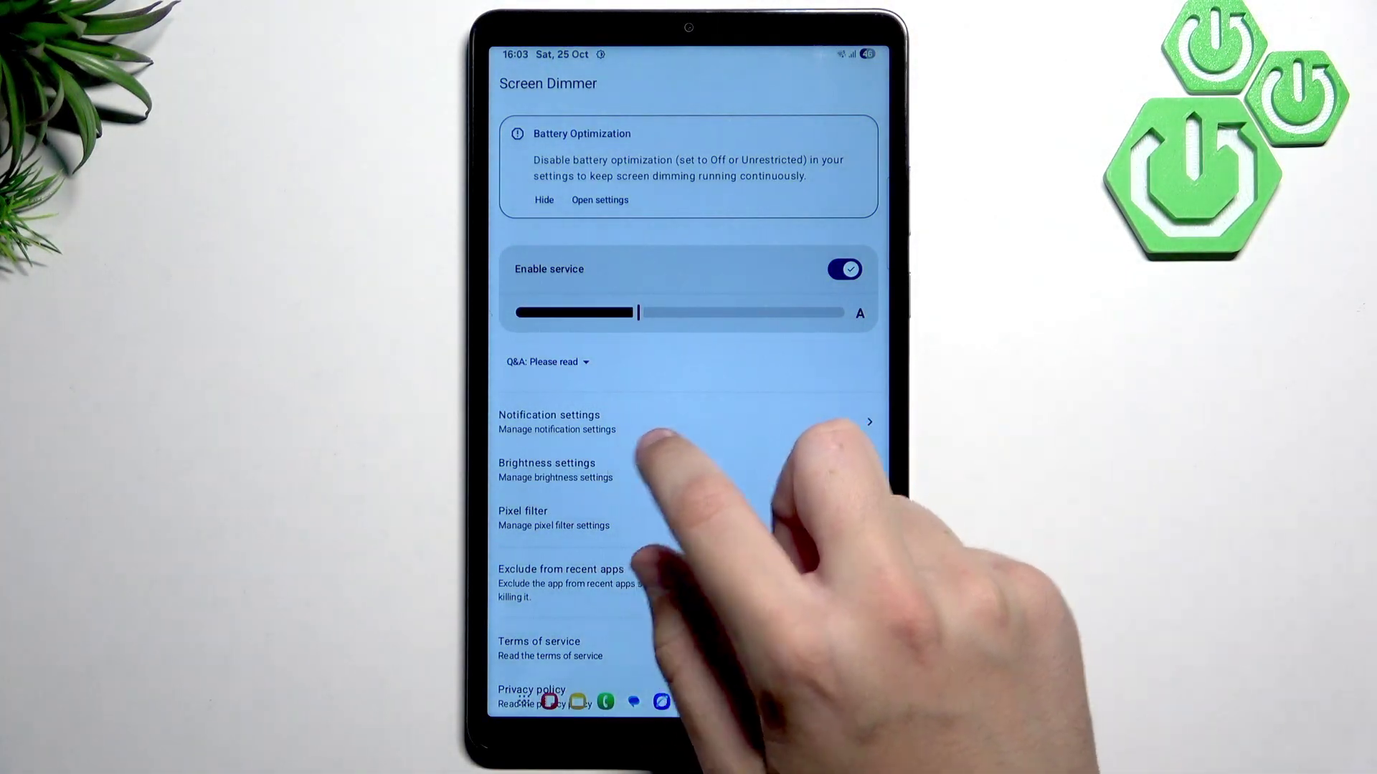
left_click_drag(645, 55, 704, 656)
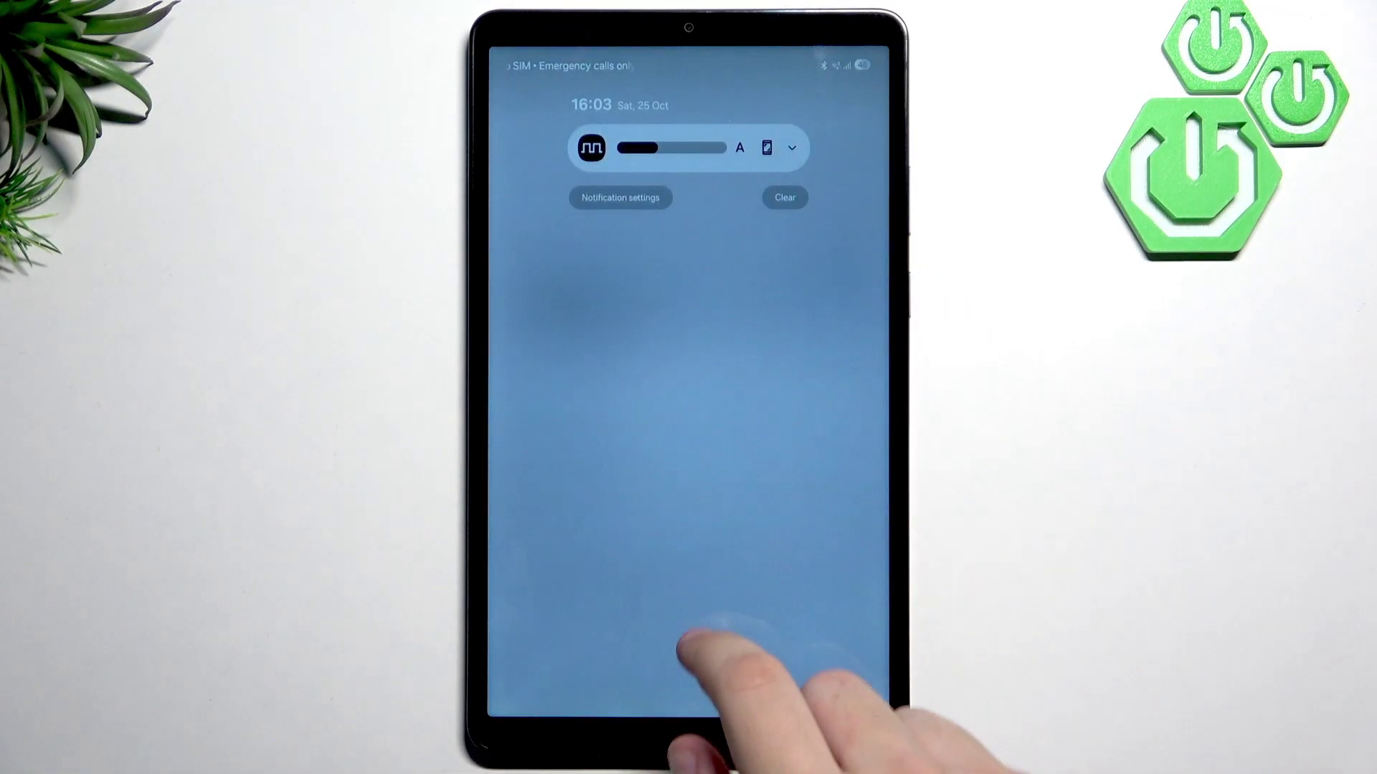
left_click_drag(796, 134, 822, 161)
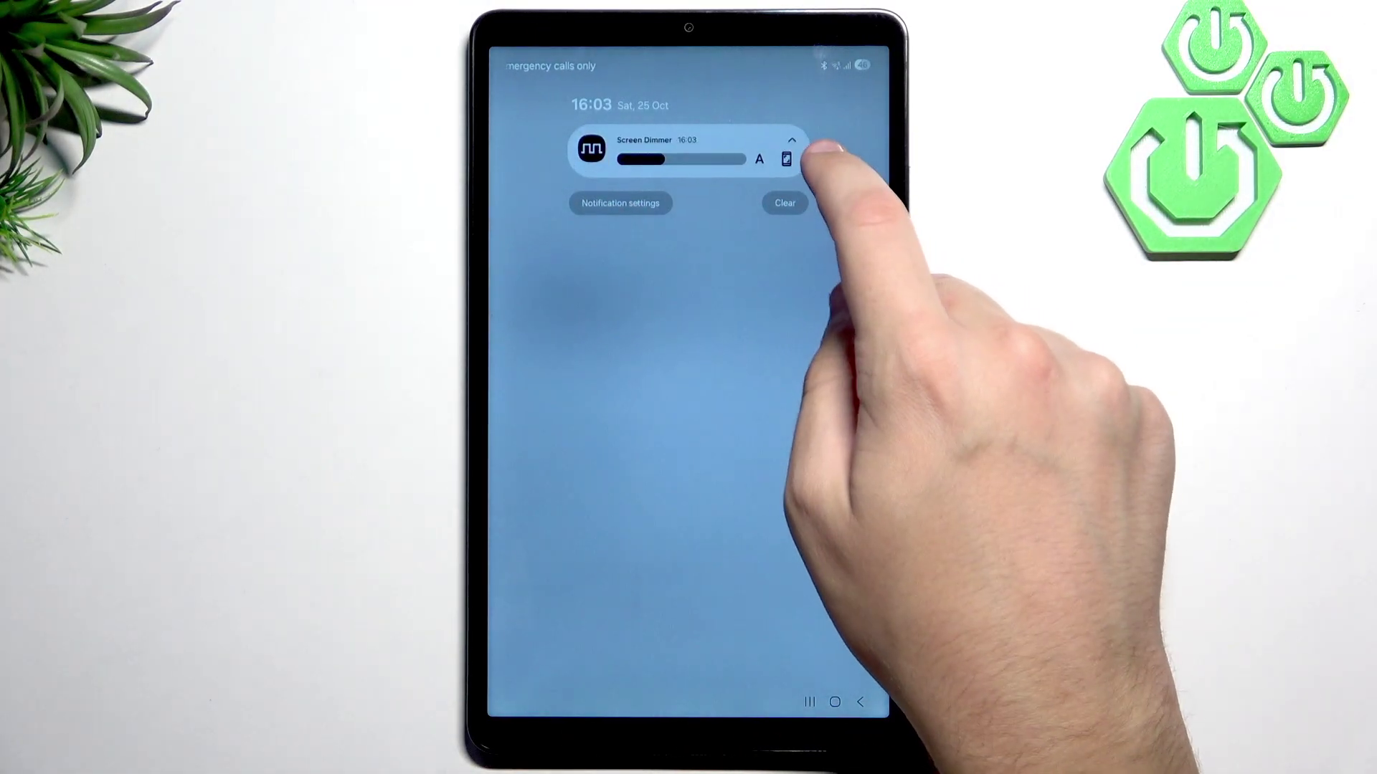
- Brighten the screen from the notification, switch the service off, and show recent apps
mouse_move(668, 160)
left_mouse_down()
mouse_move(742, 160)
mouse_move(710, 161)
left_mouse_up()
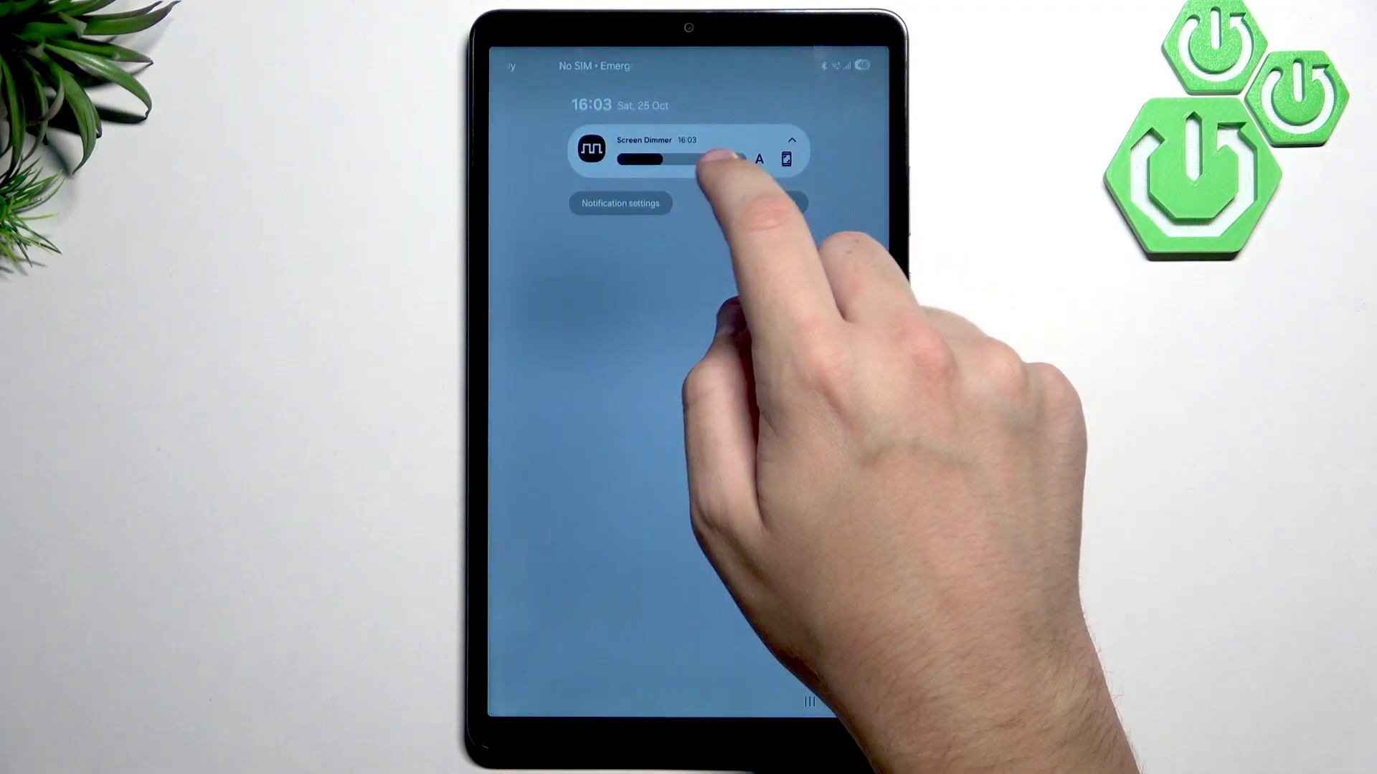
left_click(656, 473)
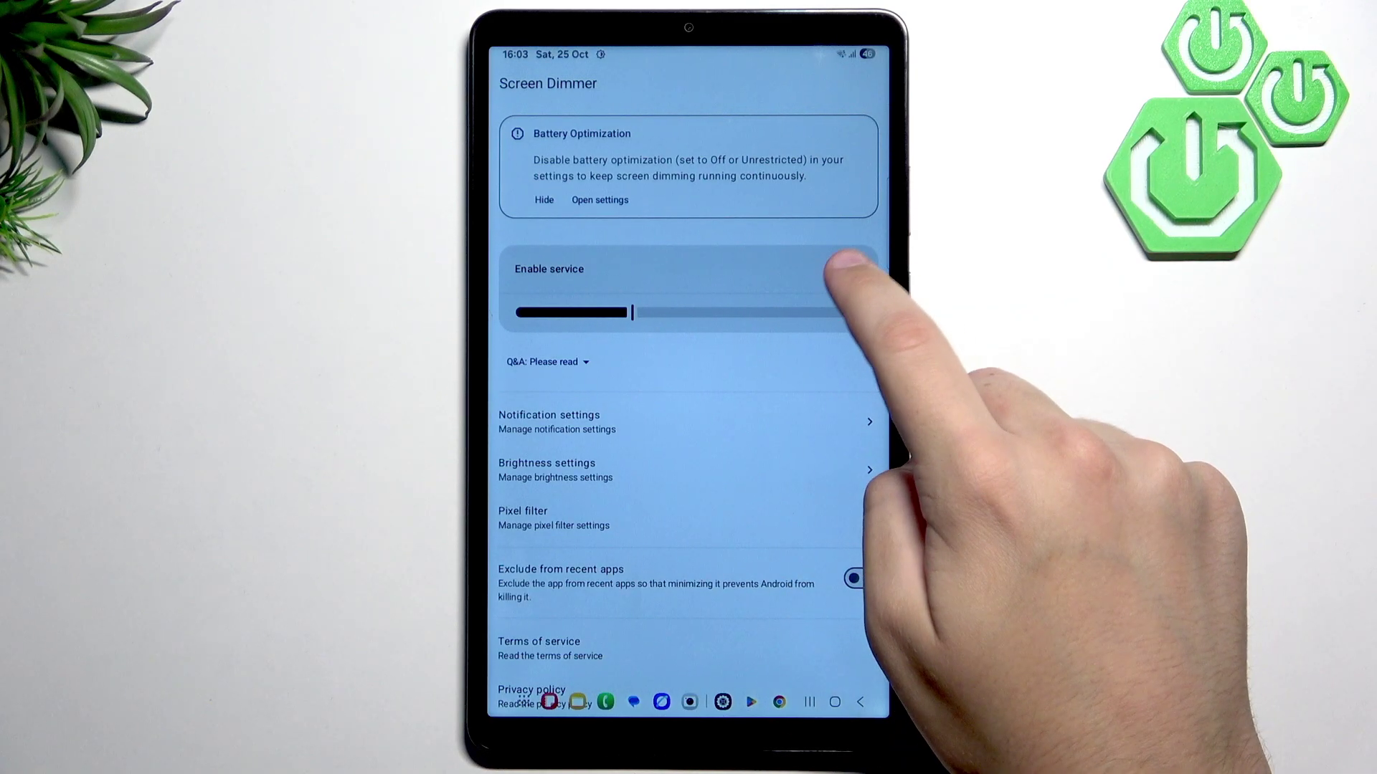
left_click(844, 269)
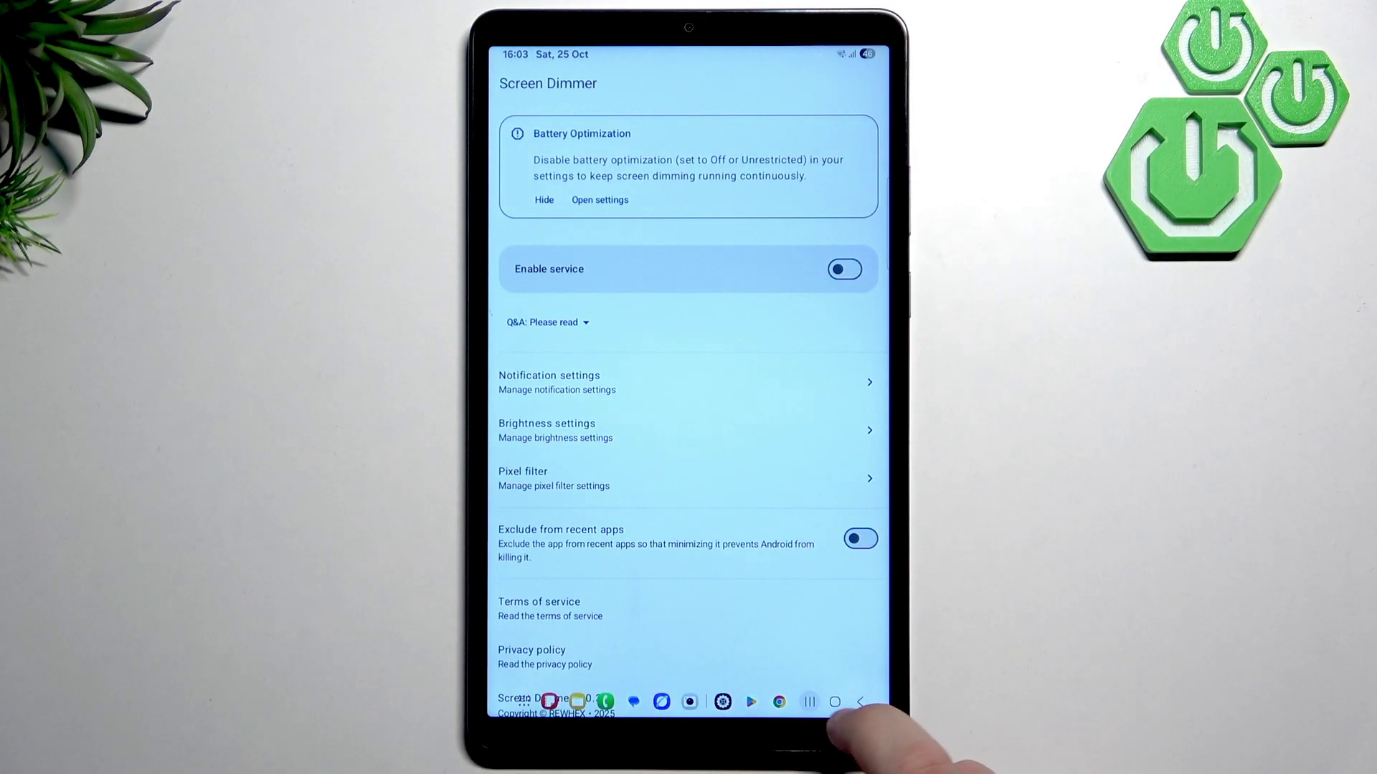
left_click(809, 703)
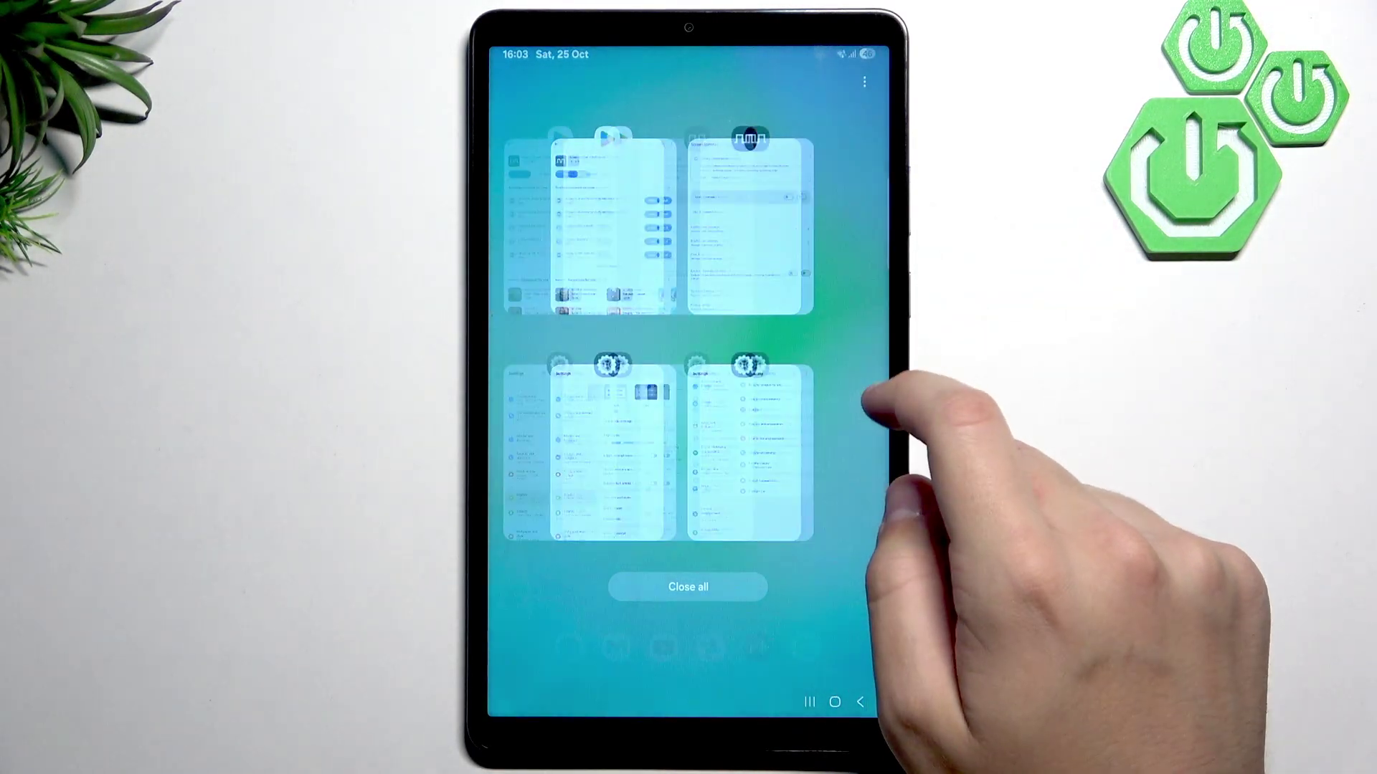
- Uninstall Screen Dimmer from the app drawer using its long-press menu
left_click(866, 402)
left_click_drag(861, 462, 846, 323)
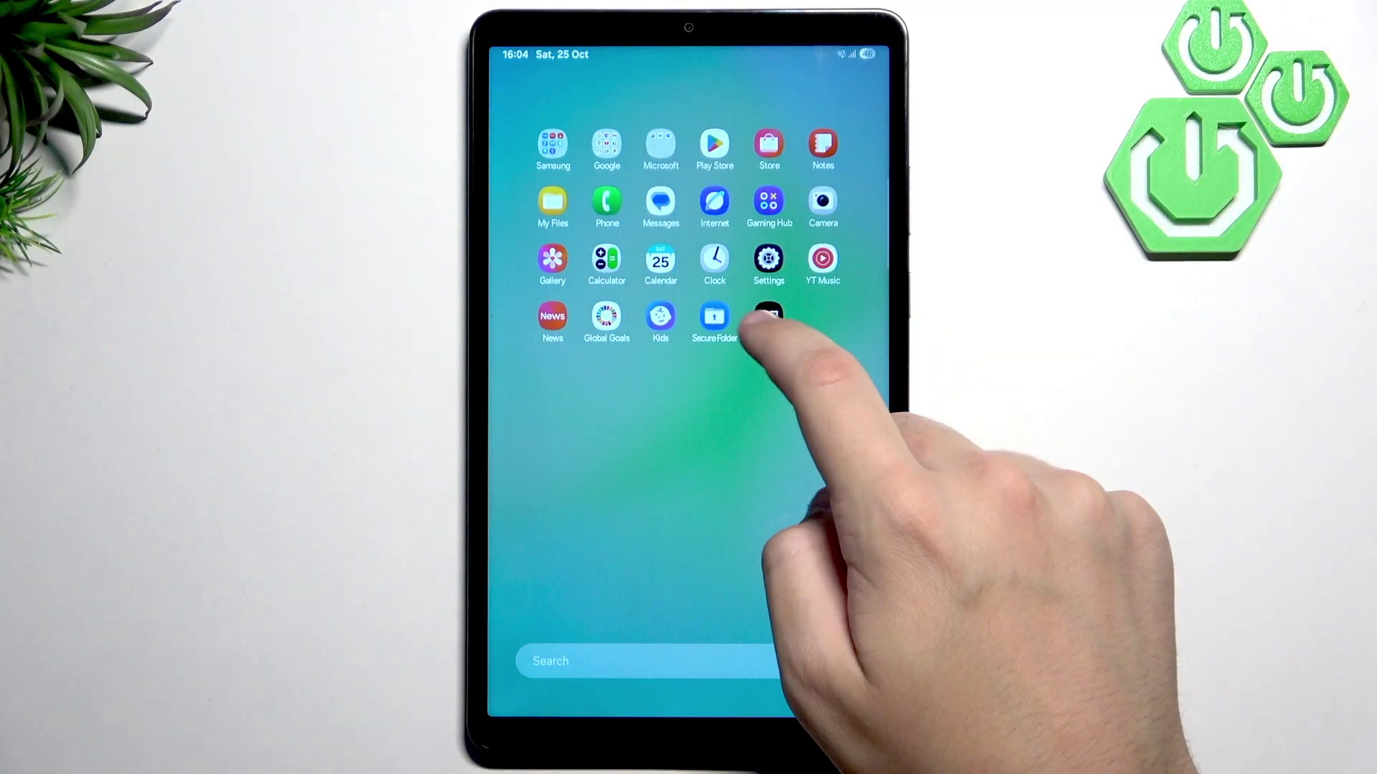
left_click(769, 315)
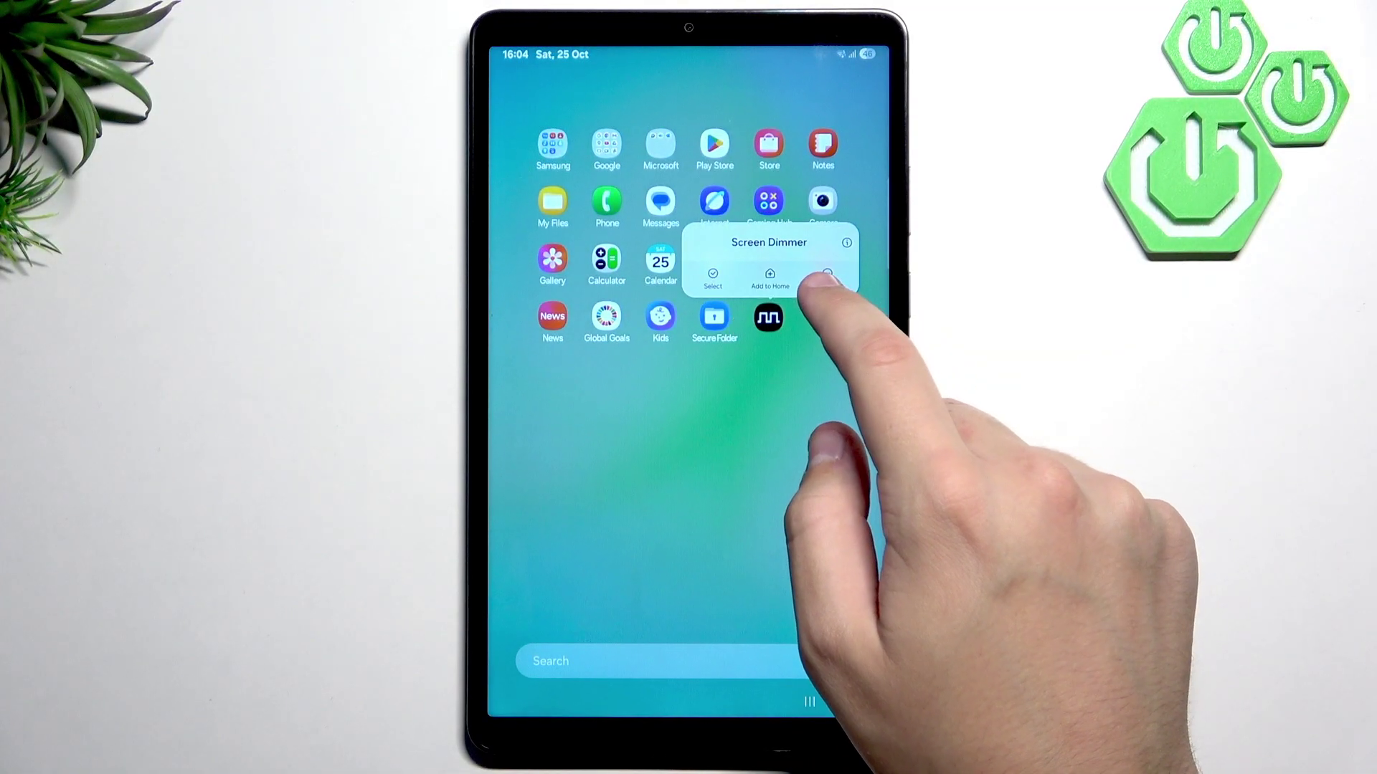
left_click(826, 278)
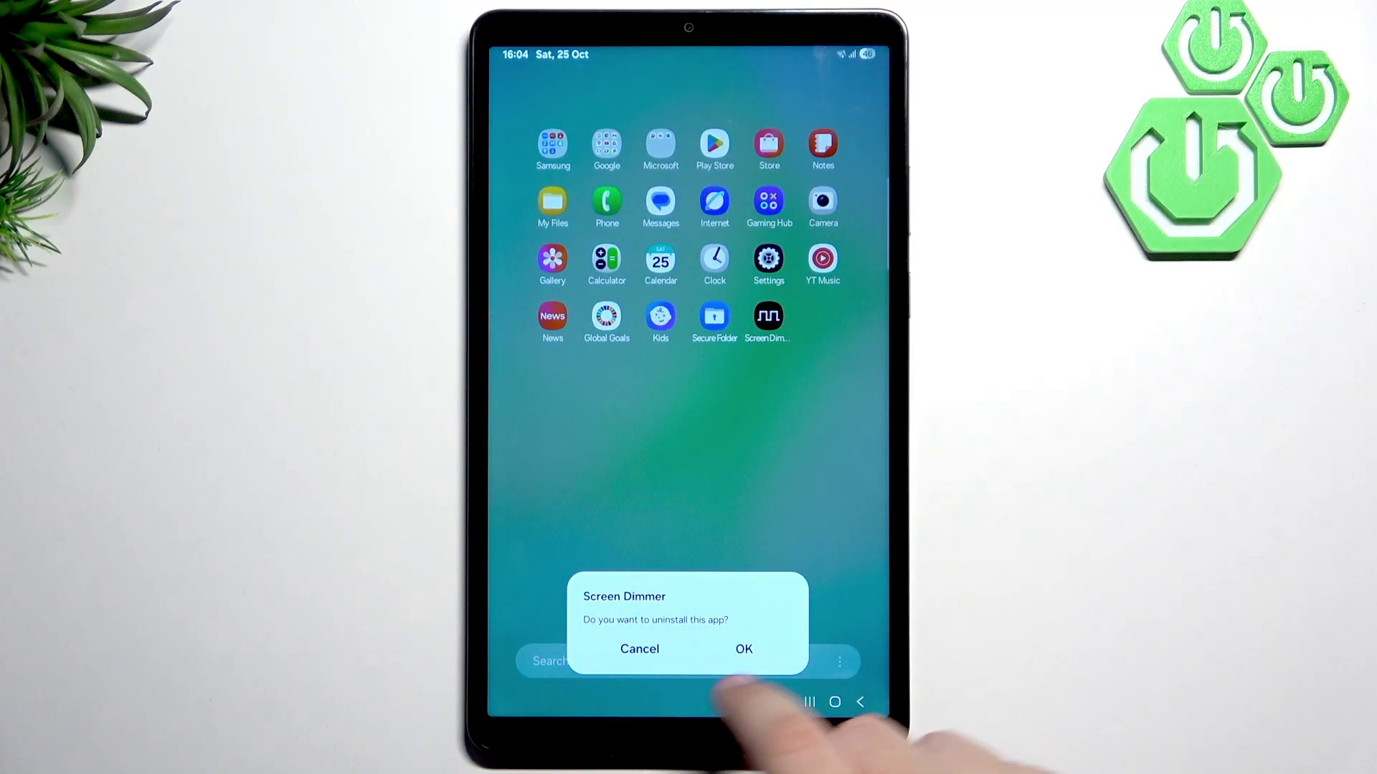
left_click(743, 649)
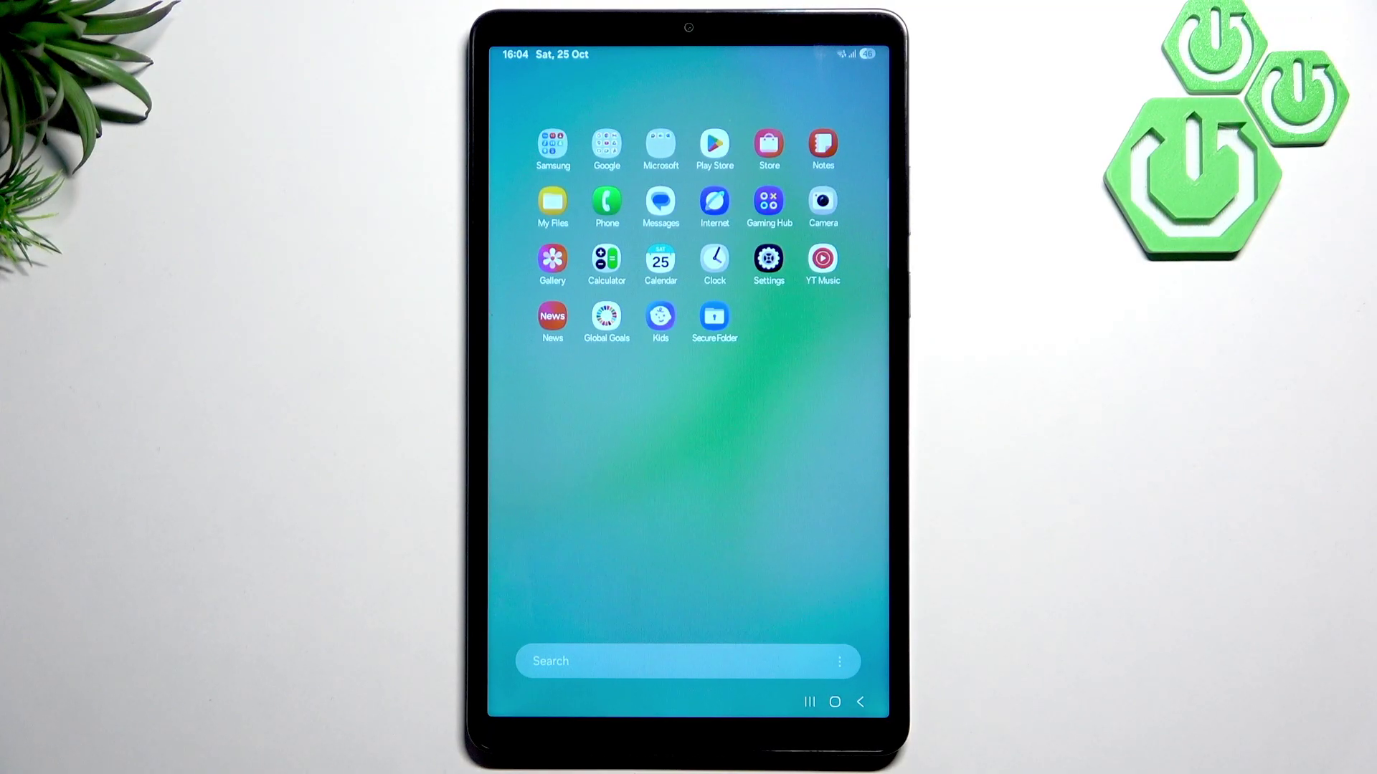
- Open Display settings and drag the brightness slider slightly down
left_click(769, 259)
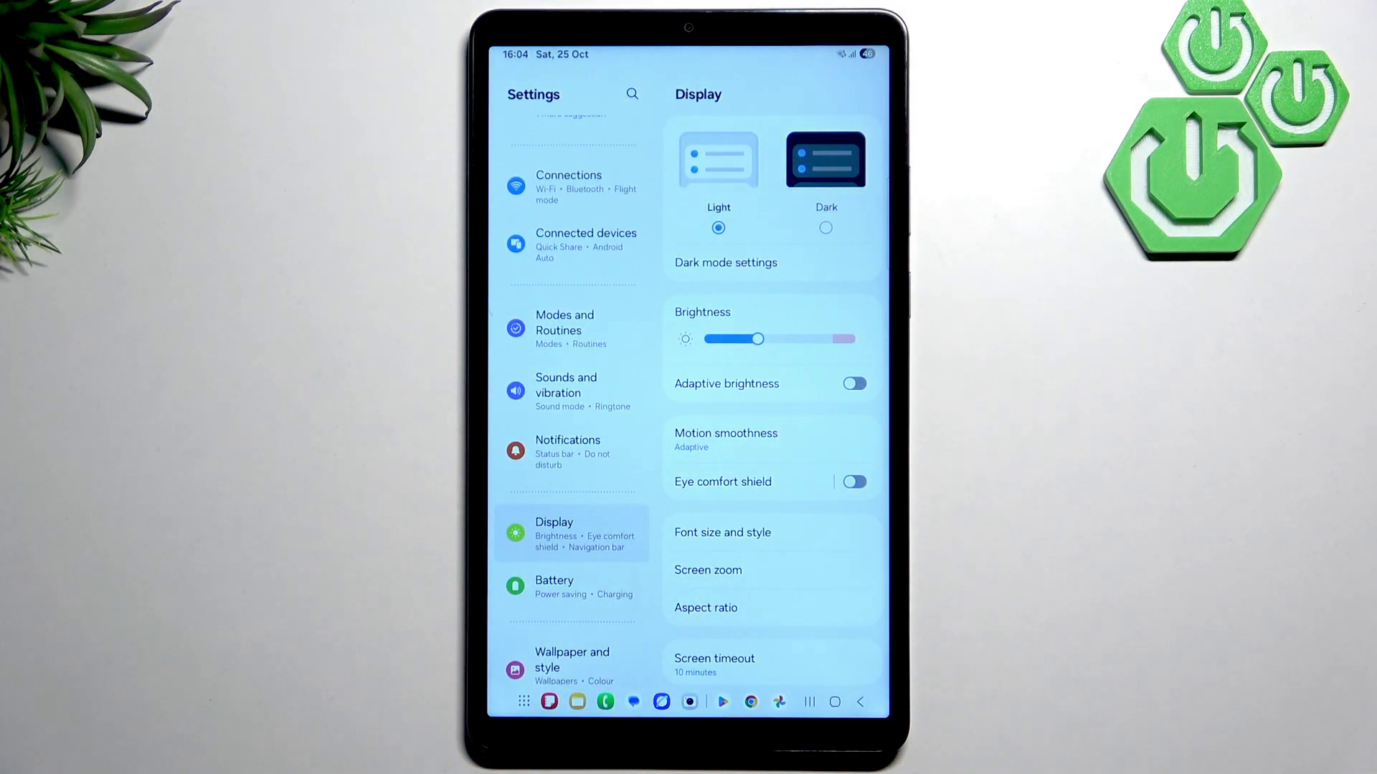
mouse_move(758, 340)
left_mouse_down()
mouse_move(712, 338)
mouse_move(740, 338)
left_mouse_up()
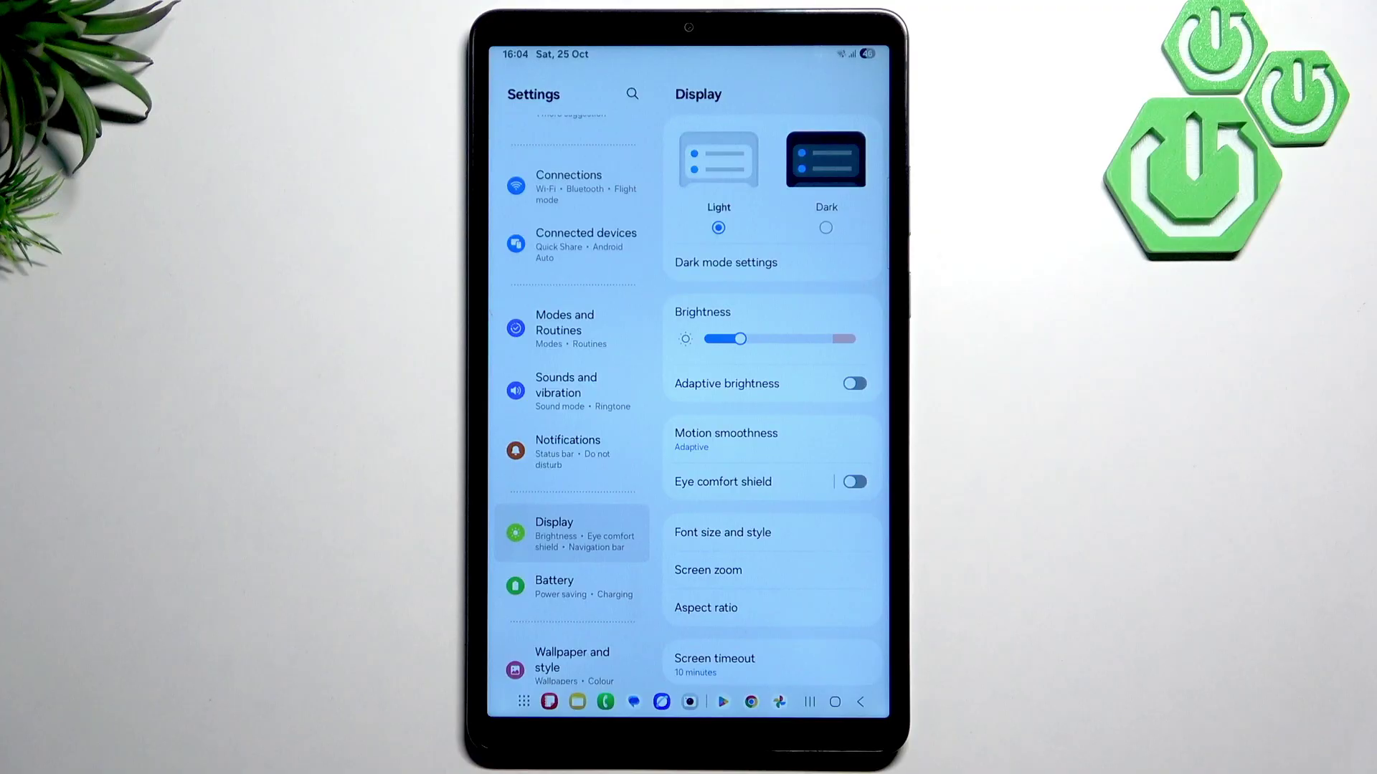
scroll(614, 584, "down", 5)
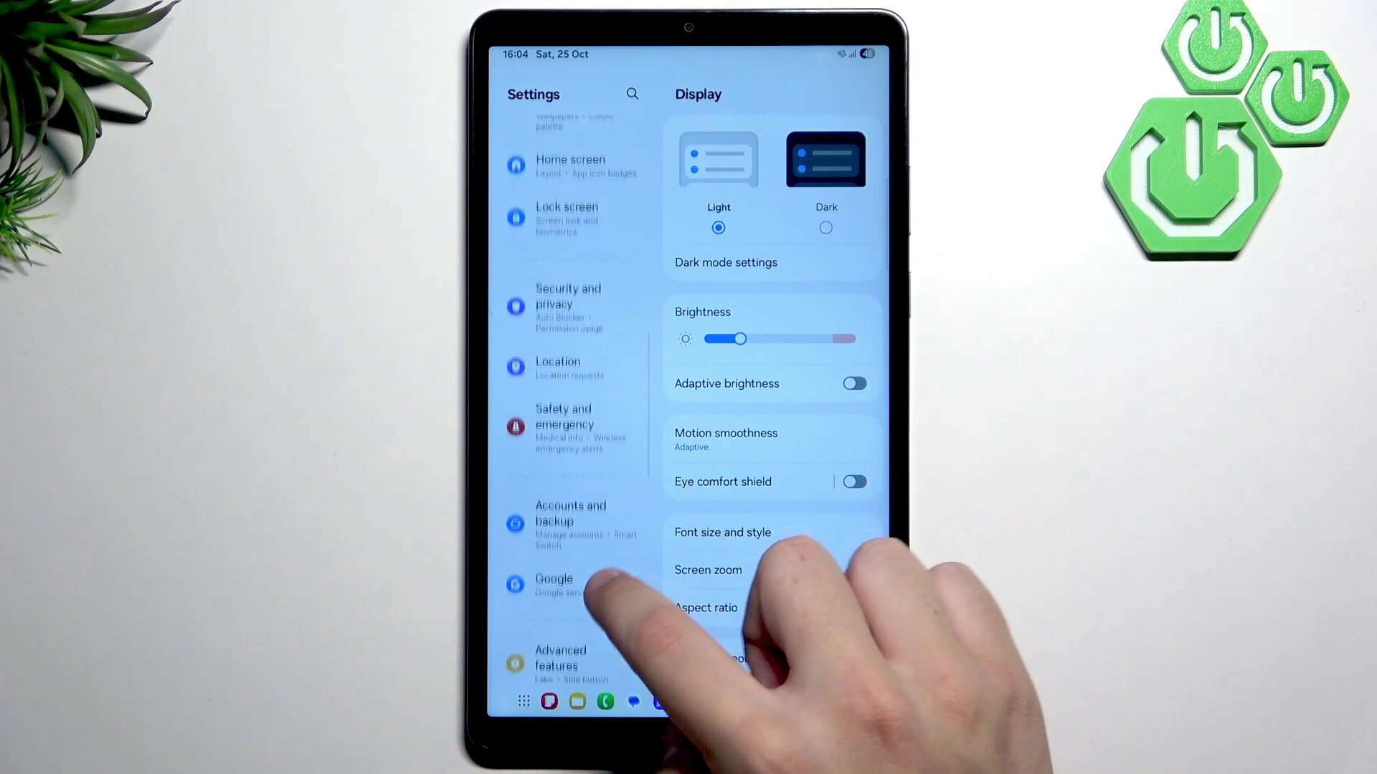
scroll(608, 581, "down", 5)
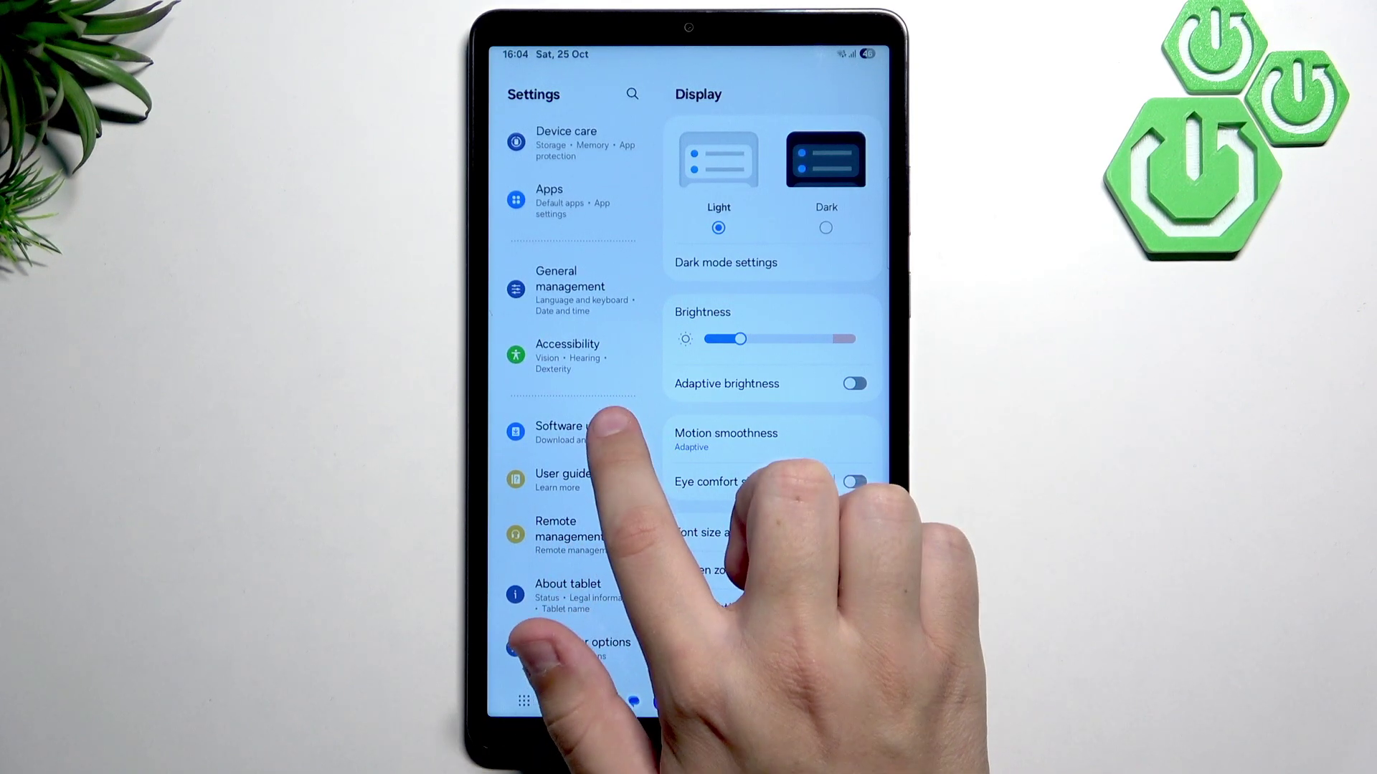
- Start a software update check via Software update's Download and install option
left_click(612, 426)
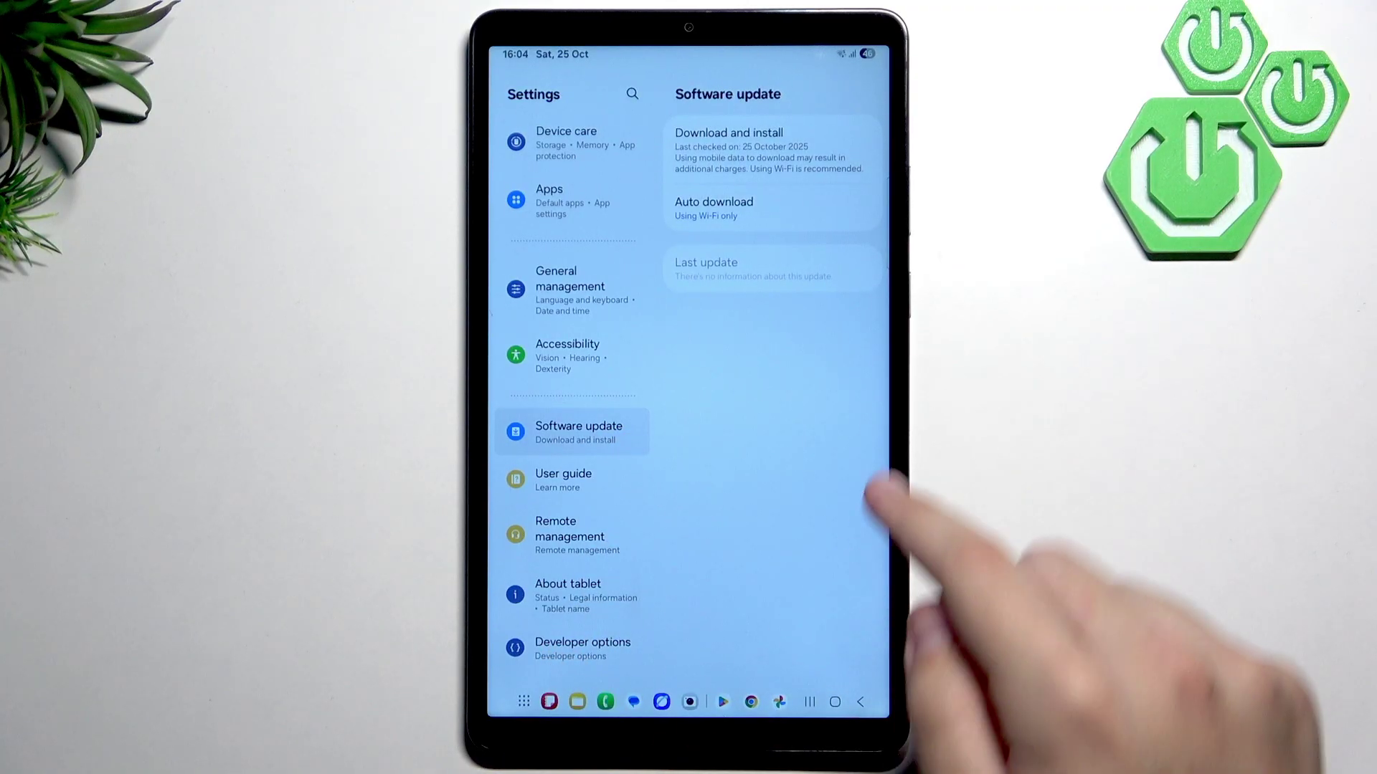
left_click(801, 151)
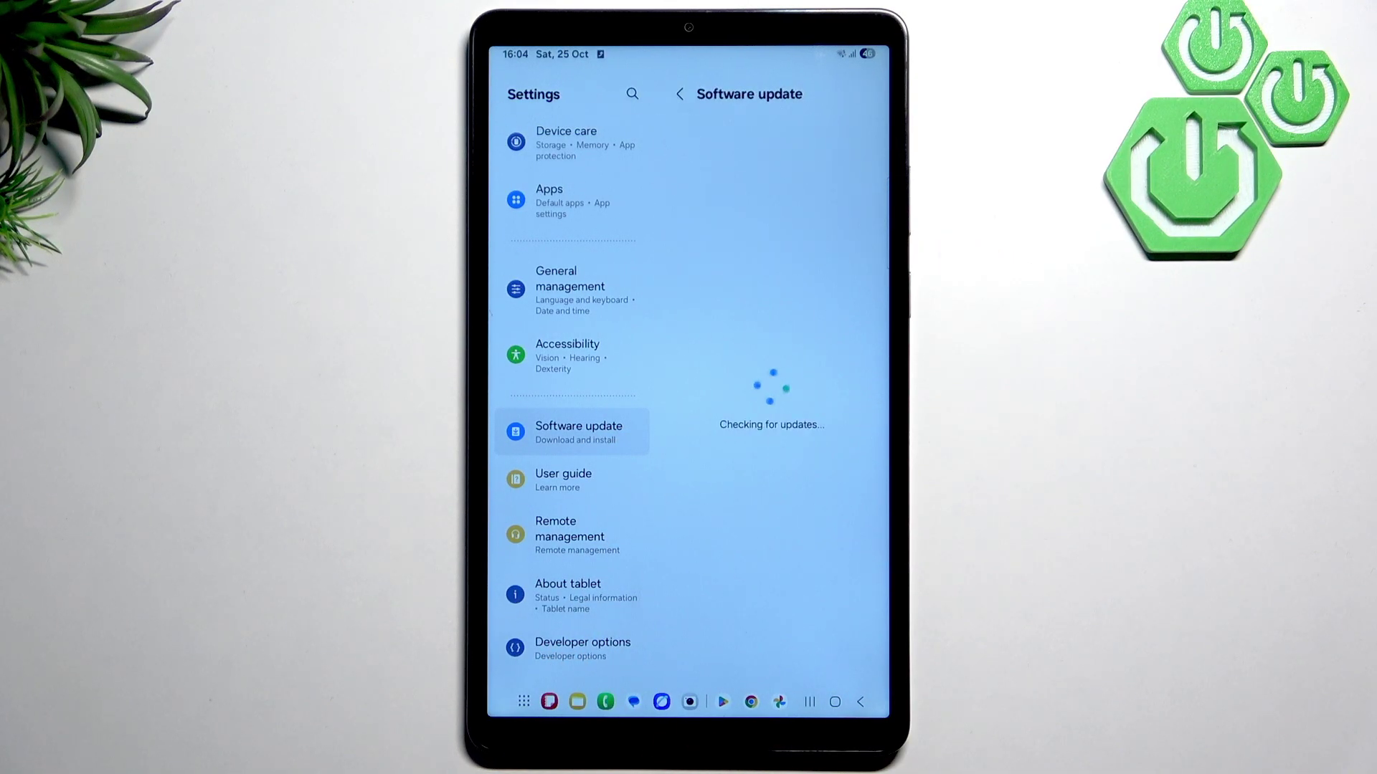